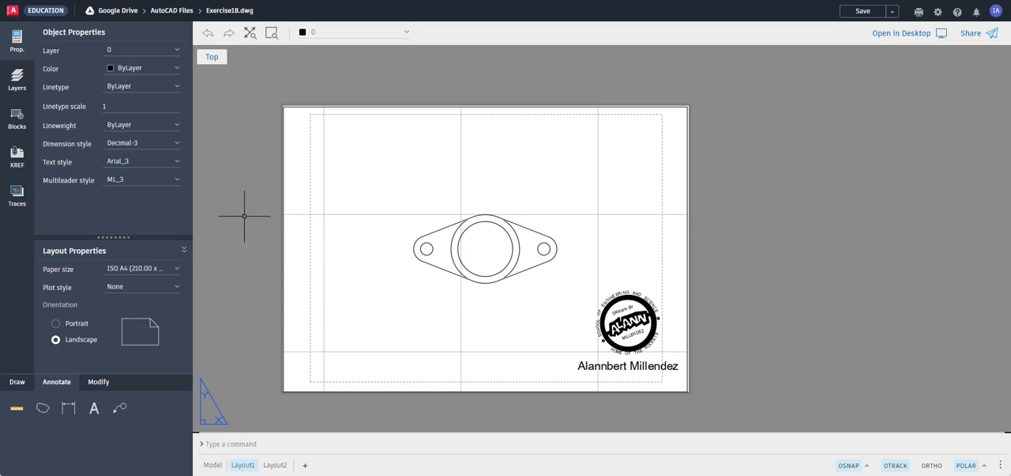
Activate the Layout1 viewport, zoom the flange drawing to its extents inside it, and return to paper space
double_click(368, 248)
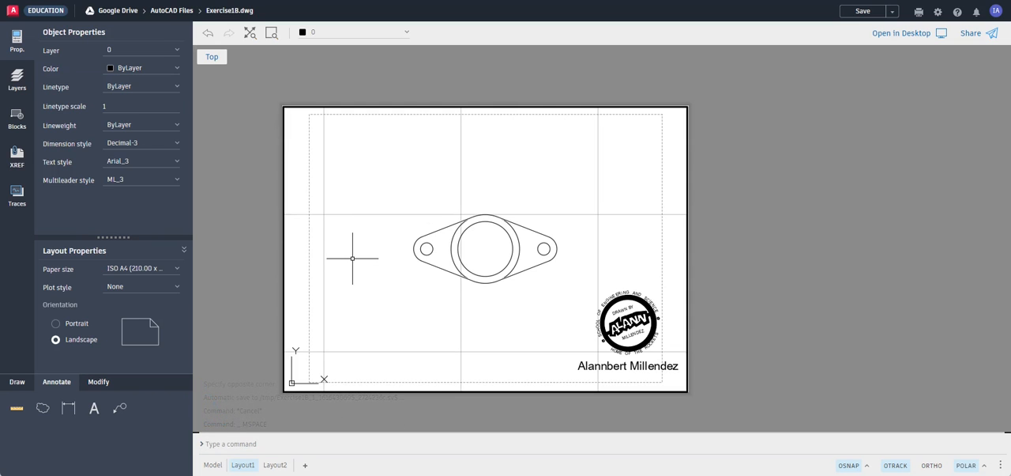
scroll(353, 258, "down", 2)
scroll(352, 259, "up", 3)
scroll(353, 258, "down", 3)
scroll(353, 259, "up", 2)
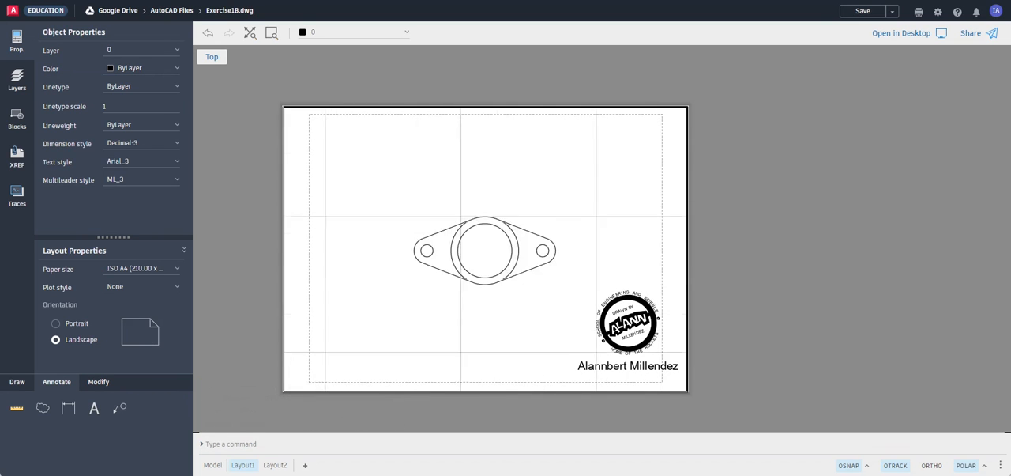
scroll(353, 257, "down", 3)
scroll(353, 258, "up", 1)
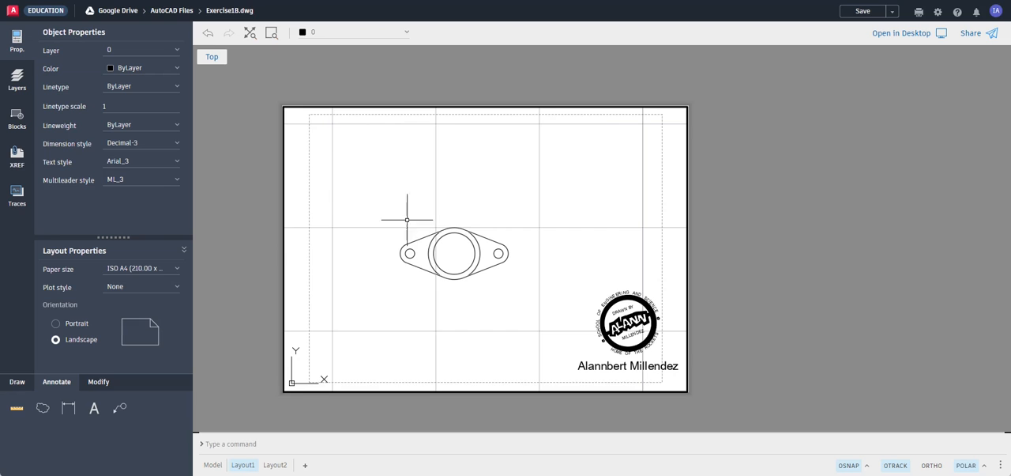
left_click(250, 34)
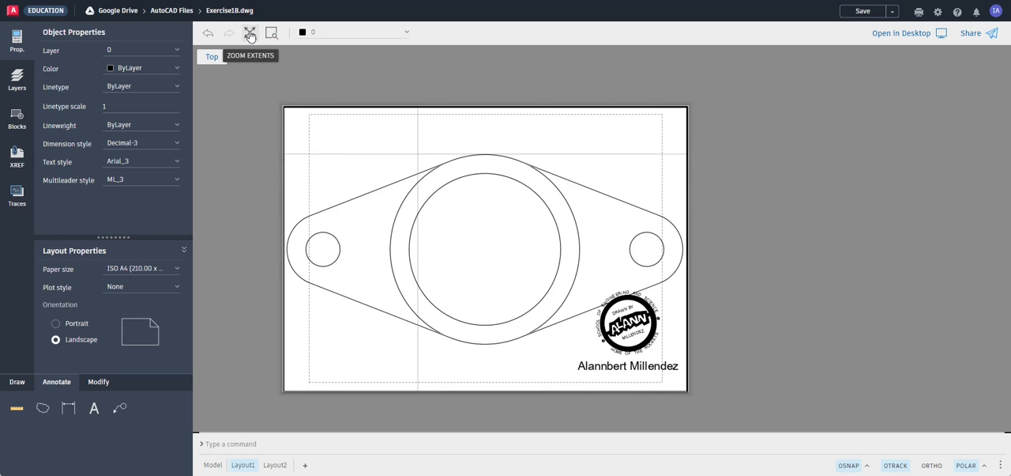
double_click(243, 188)
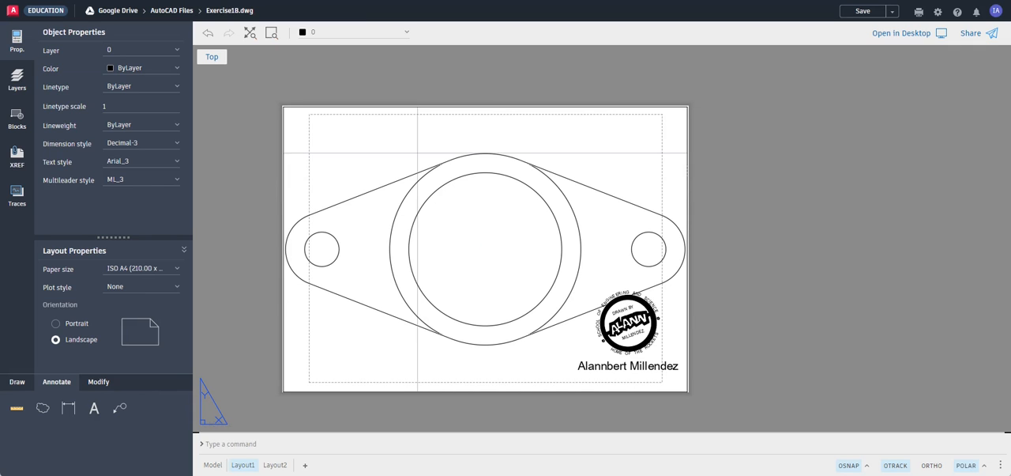
Set the scale of the Layout1 viewport to 10:1 and deselect the viewport
left_click(283, 169)
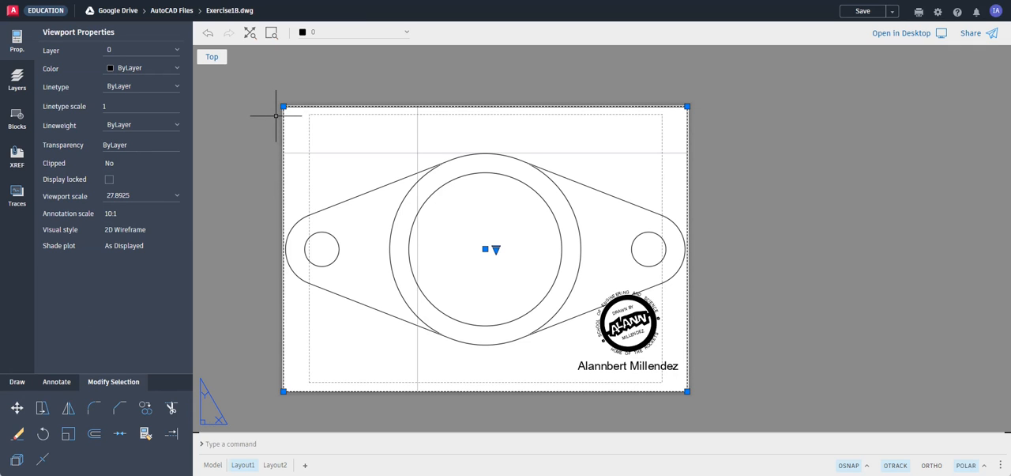
left_click(31, 44)
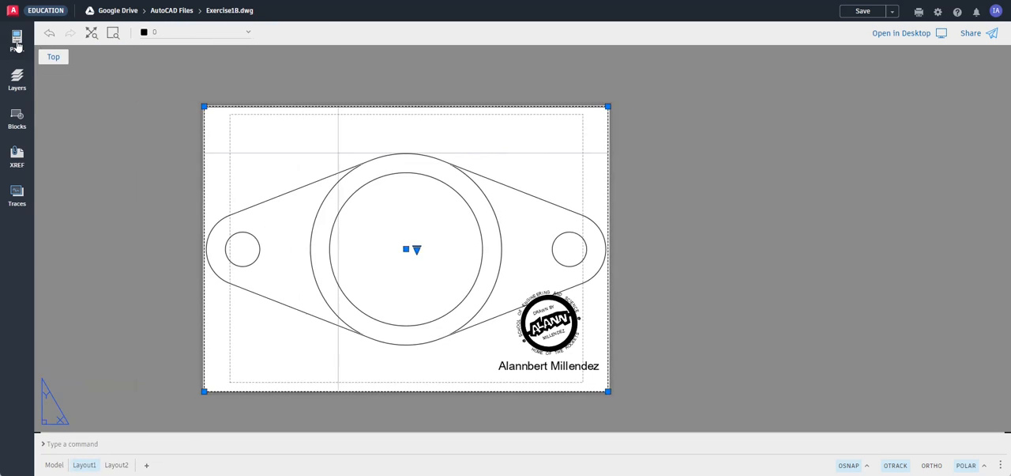
left_click(31, 44)
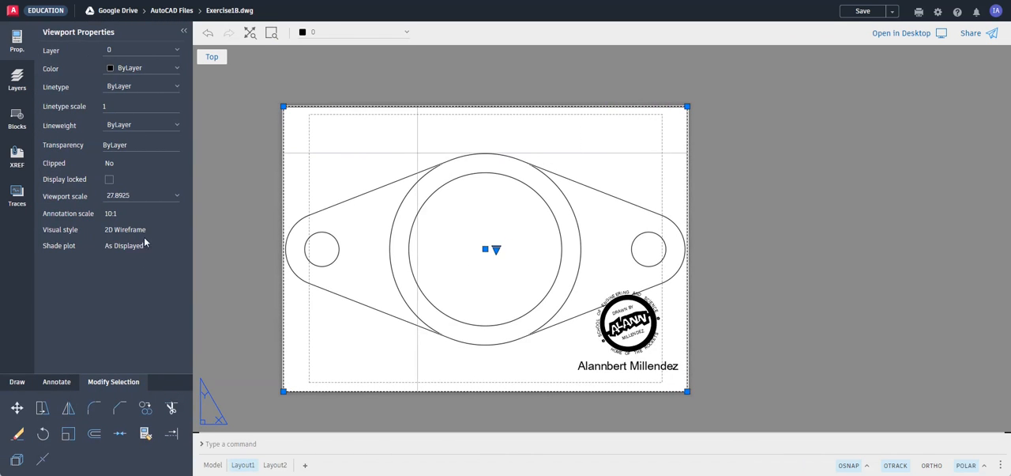
left_click(136, 198)
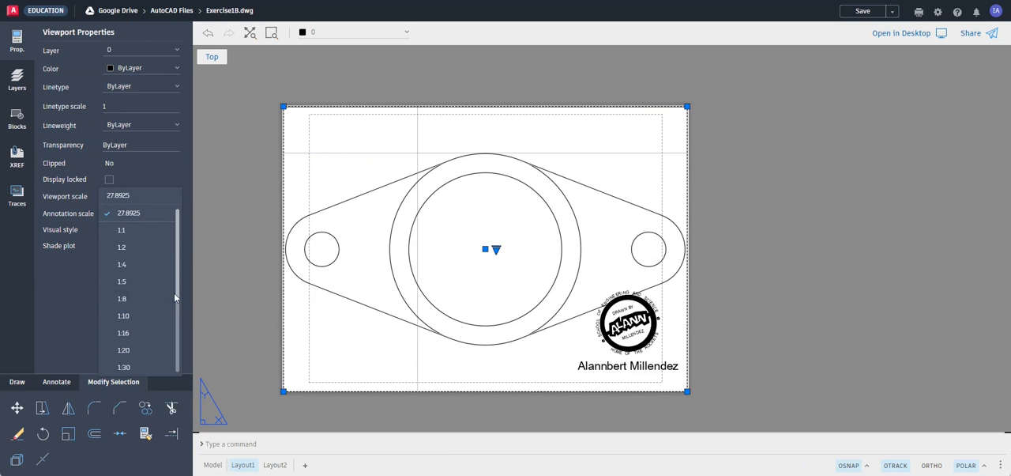
left_click(177, 312)
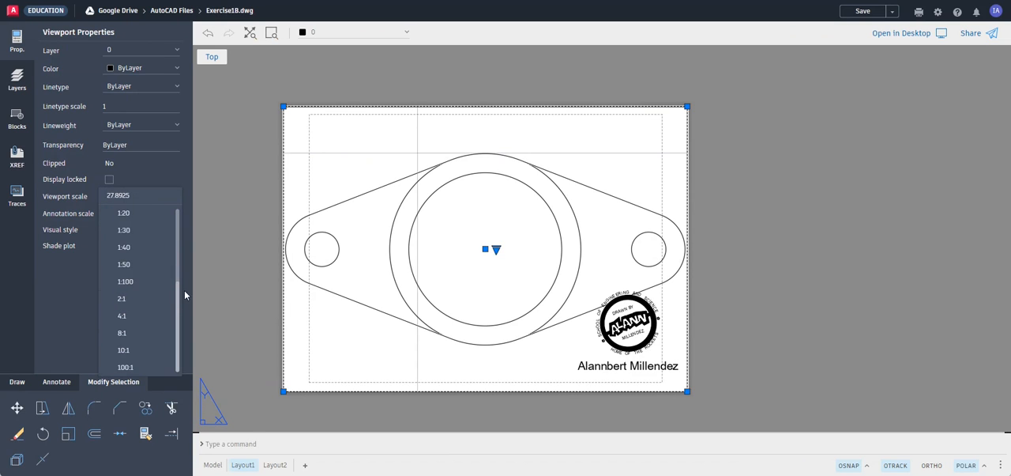
left_click(136, 350)
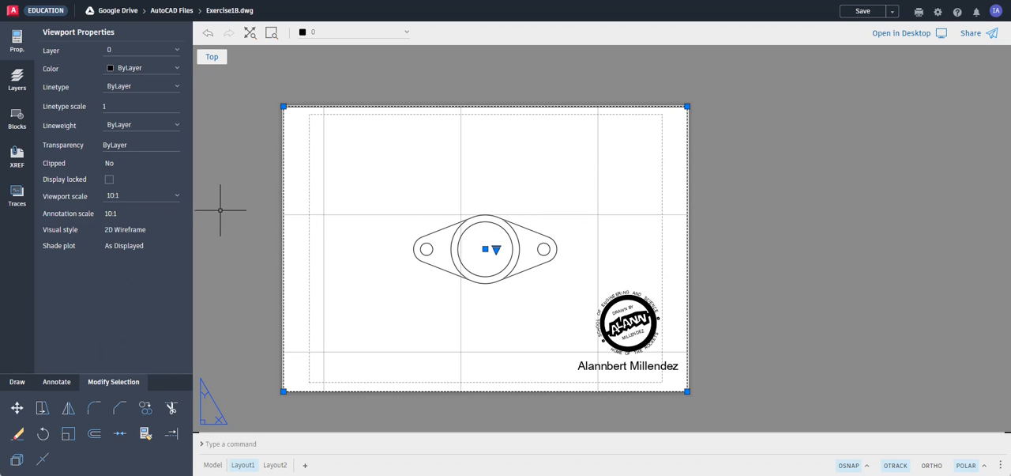
key("Escape")
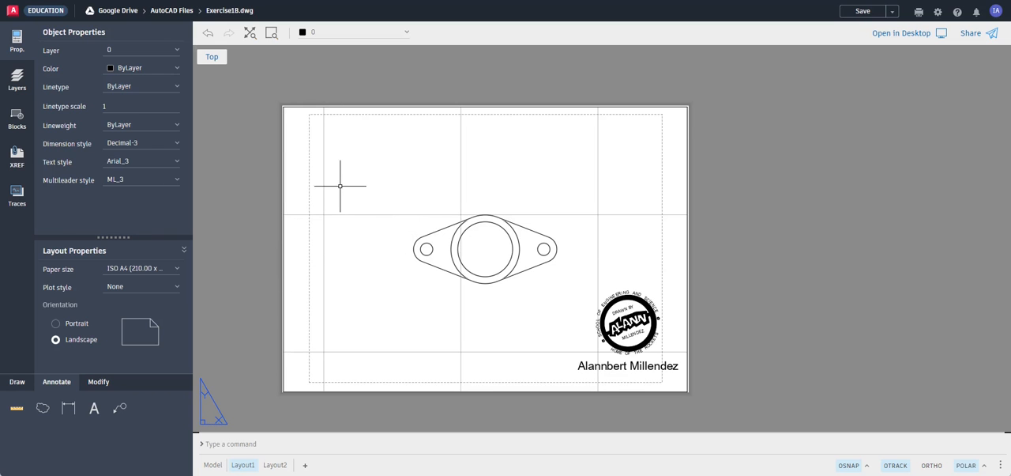
scroll(349, 190, "down", 1)
scroll(350, 192, "up", 2)
scroll(354, 196, "down", 2)
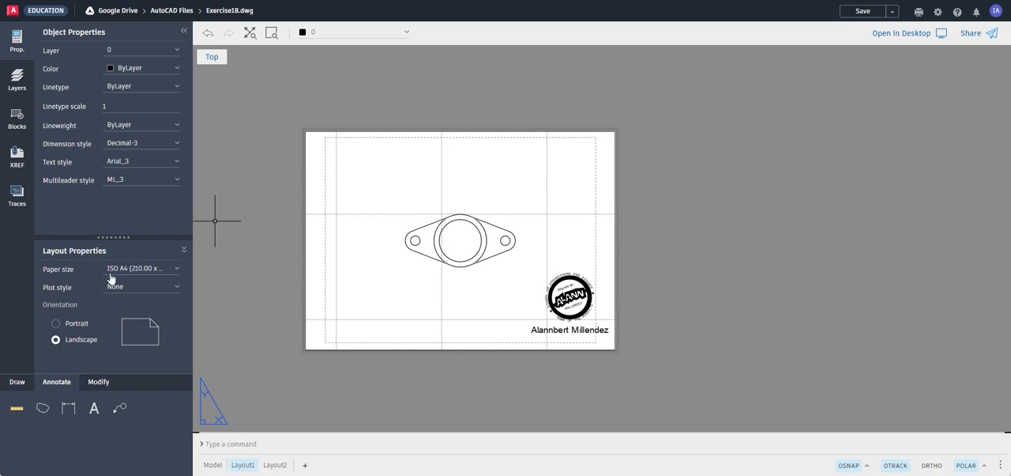
left_click(18, 382)
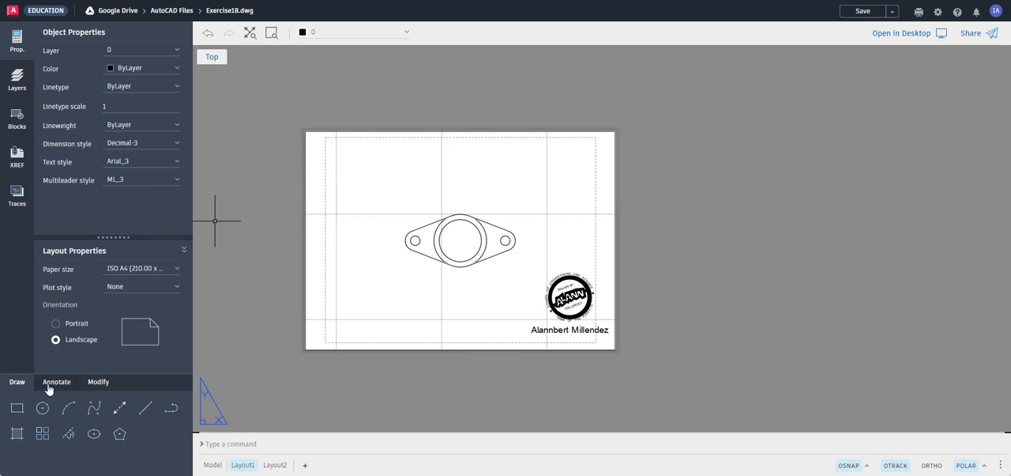
left_click(65, 384)
left_click(97, 382)
left_click(64, 384)
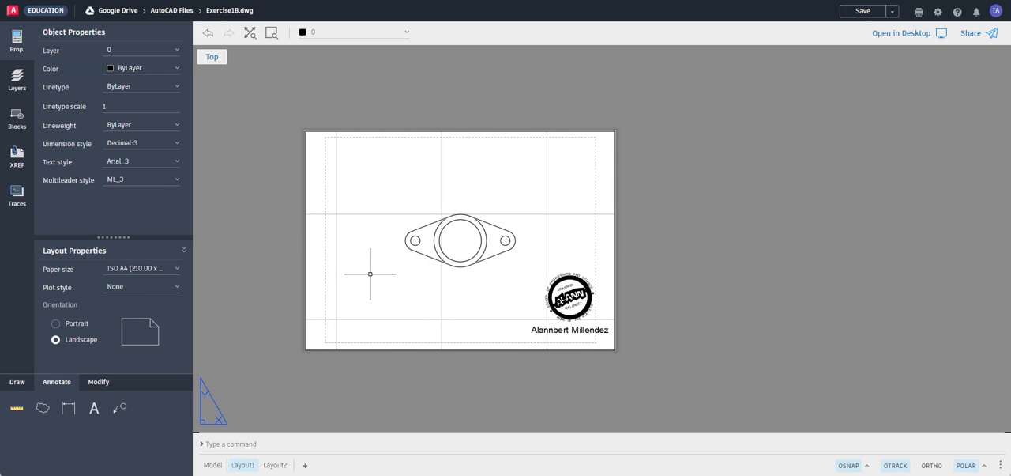
Check the active object snaps and dimension the horizontal distance between the centres of the two small holes, placing it below the flange
left_click(70, 409)
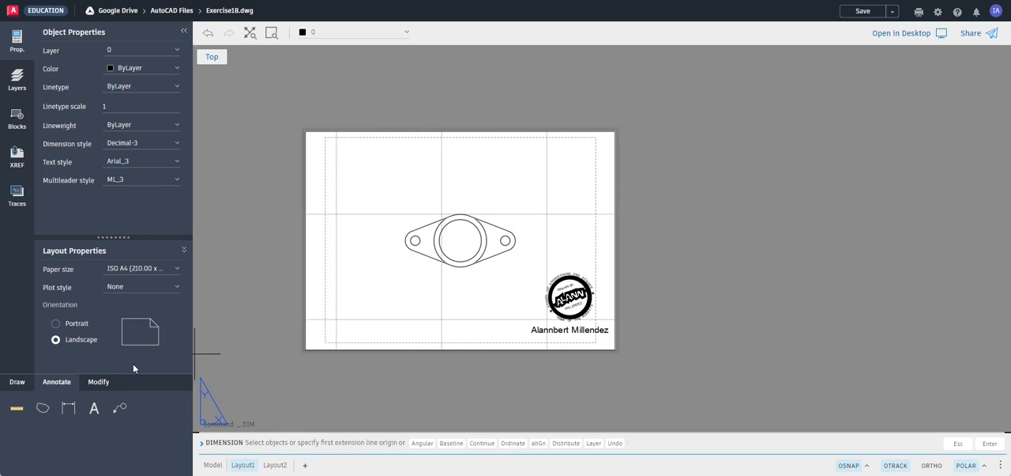
left_click(868, 465)
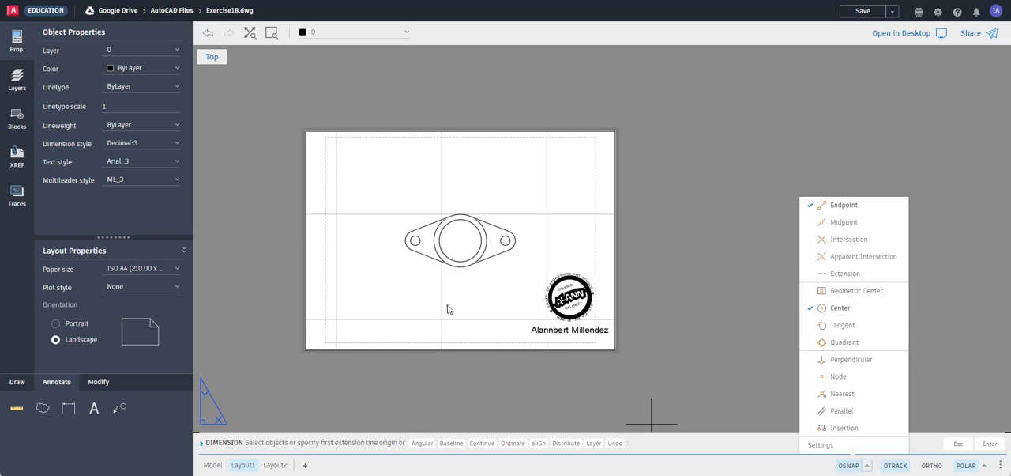
left_click(707, 292)
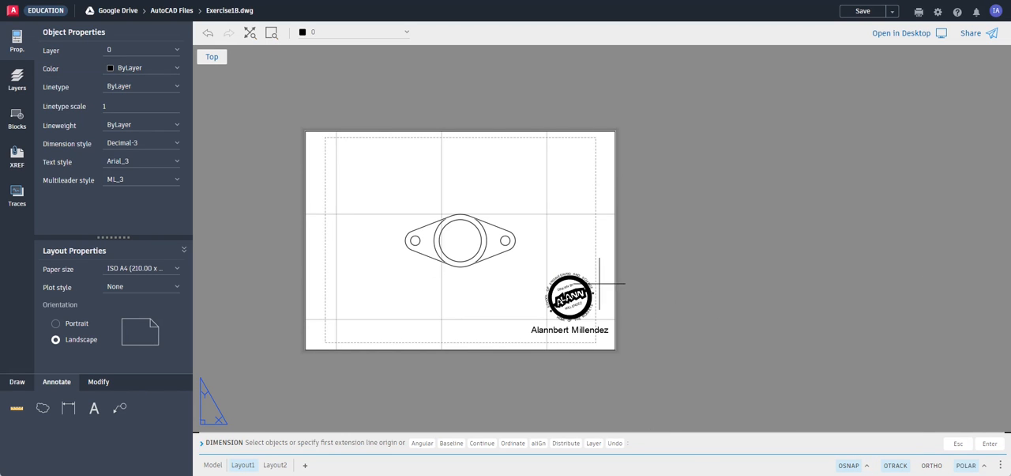
left_click(416, 240)
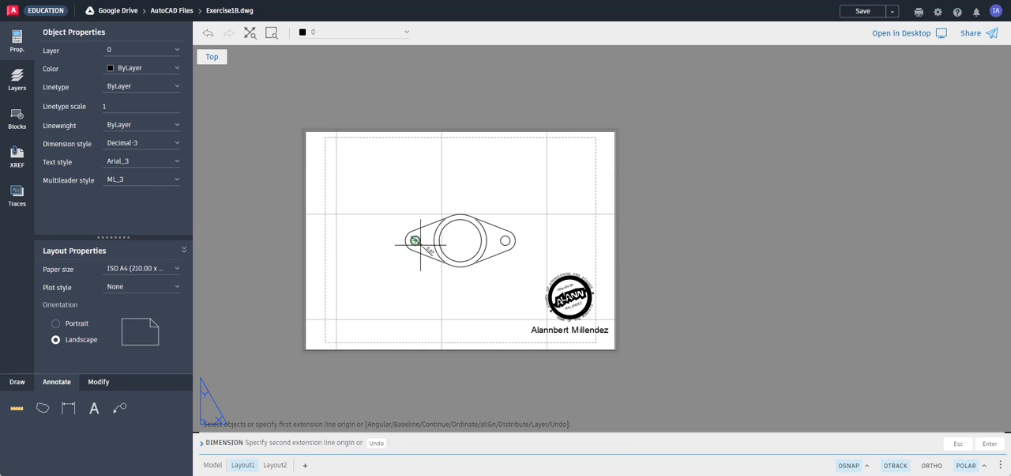
left_click(507, 241)
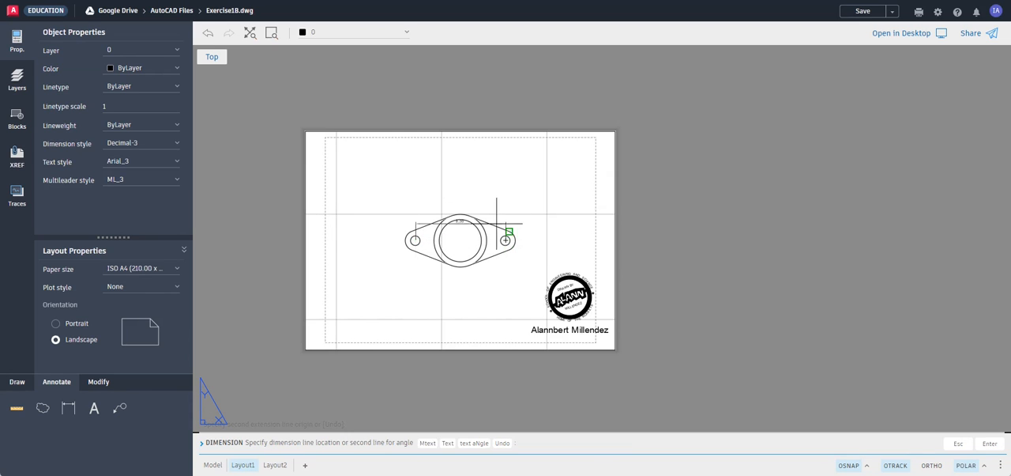
left_click(494, 283)
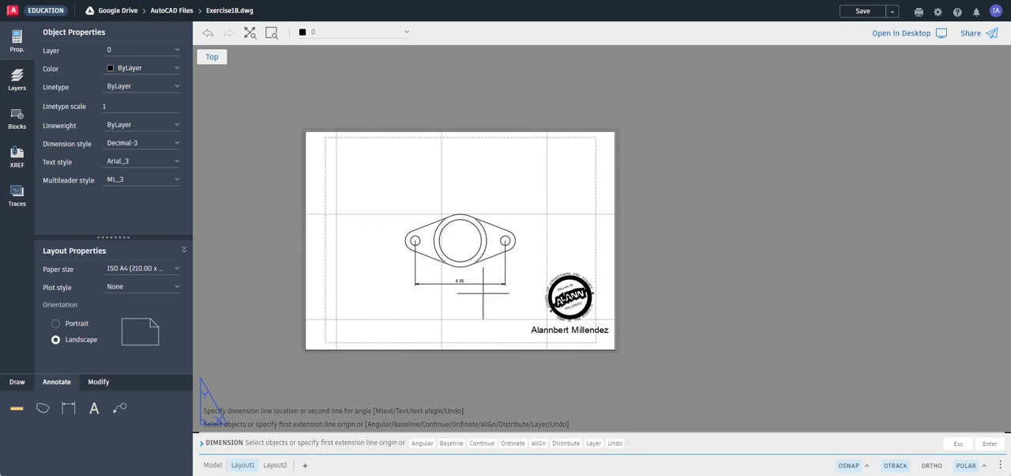
scroll(451, 287, "up", 3)
scroll(451, 287, "up", 3)
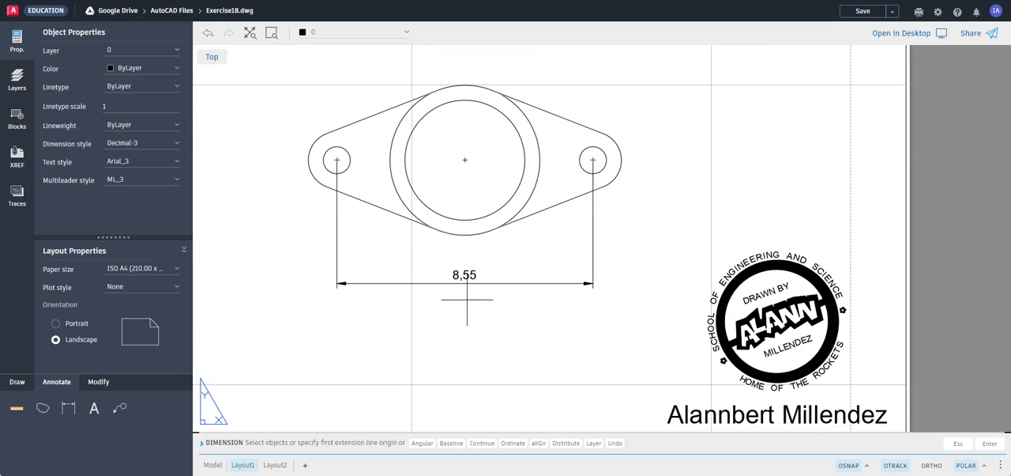
scroll(473, 294, "down", 1)
scroll(472, 294, "up", 1)
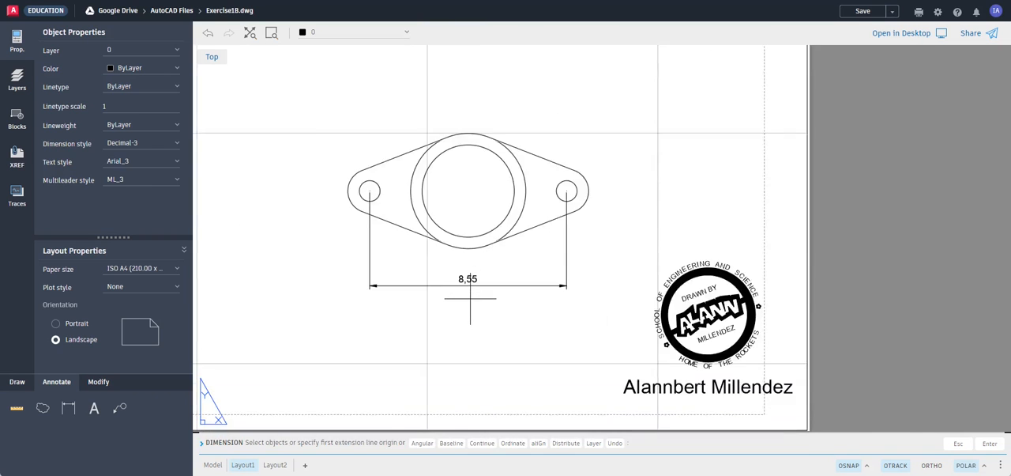
type("b")
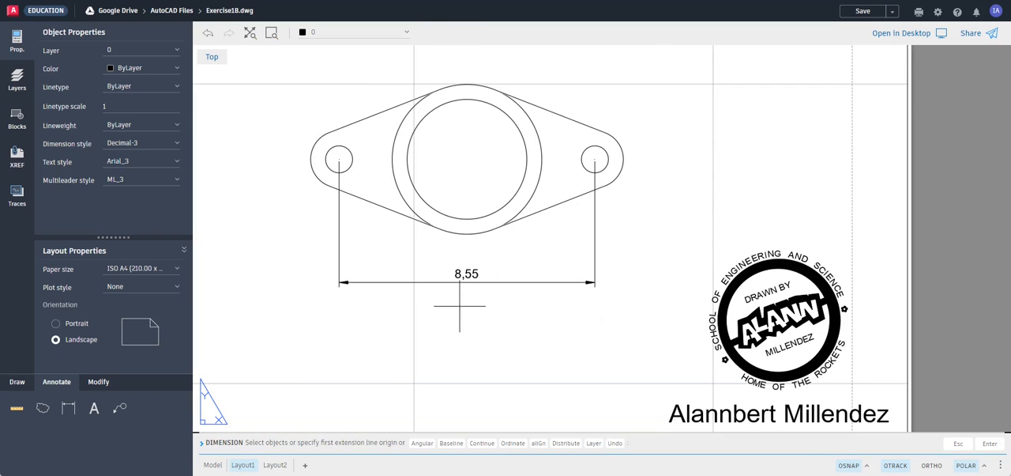
key("Return")
key("Escape")
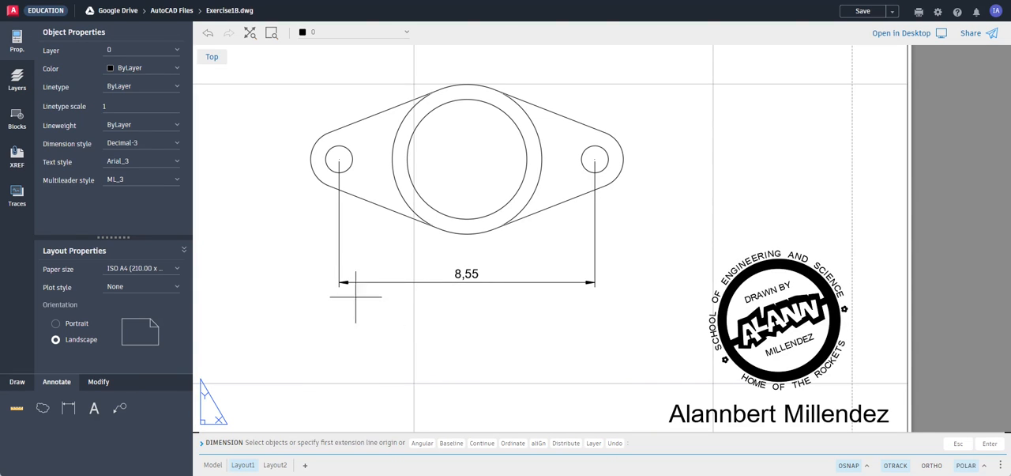
type("b")
key("Return")
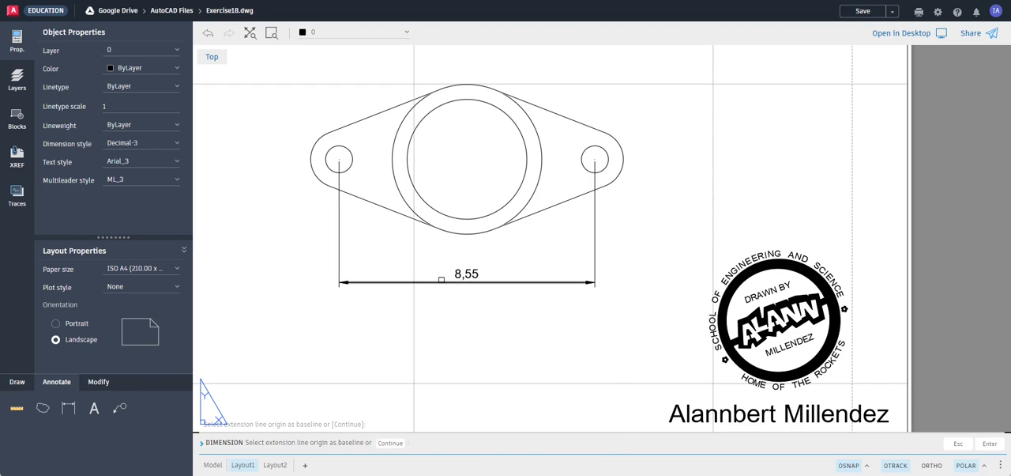
key("Escape")
key("Escape")
key("Escape")
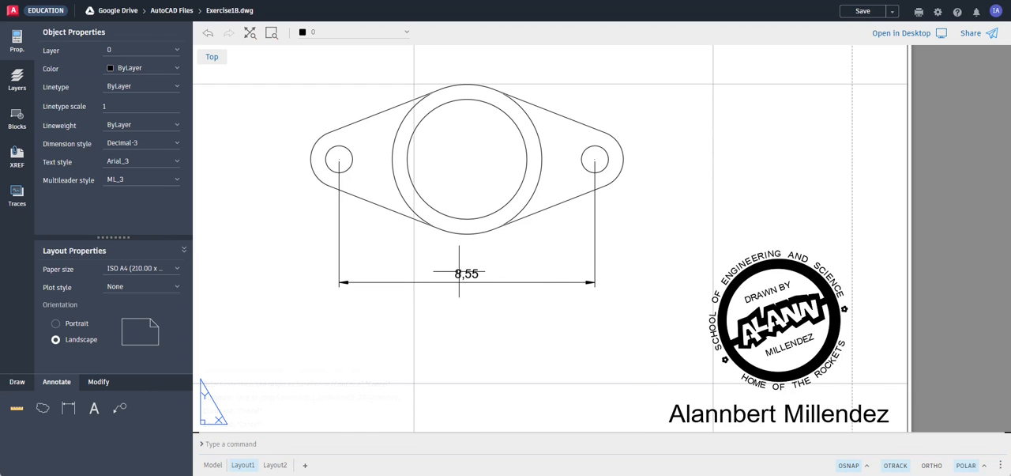
Override the text of the hole-spacing dimension with 8.55 and check the lettering on the drawing
left_click(460, 272)
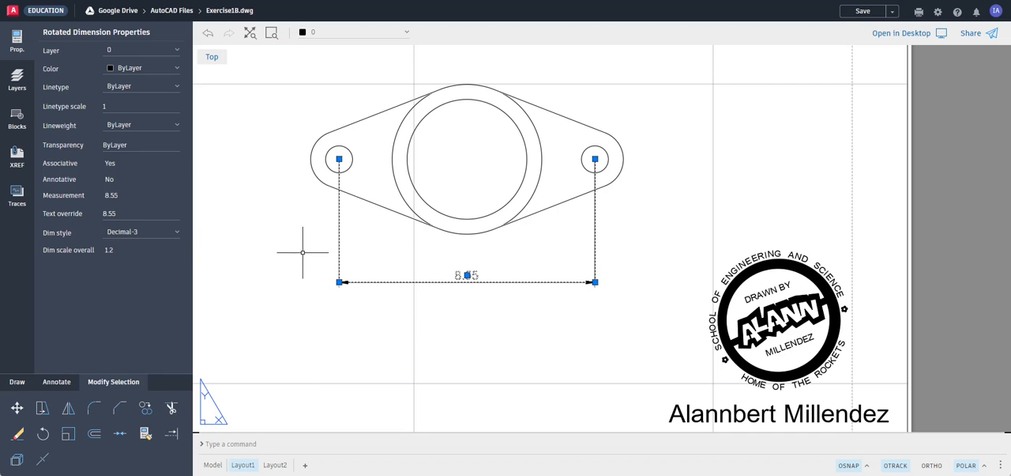
key("Escape")
scroll(444, 278, "up", 1)
scroll(444, 278, "up", 3)
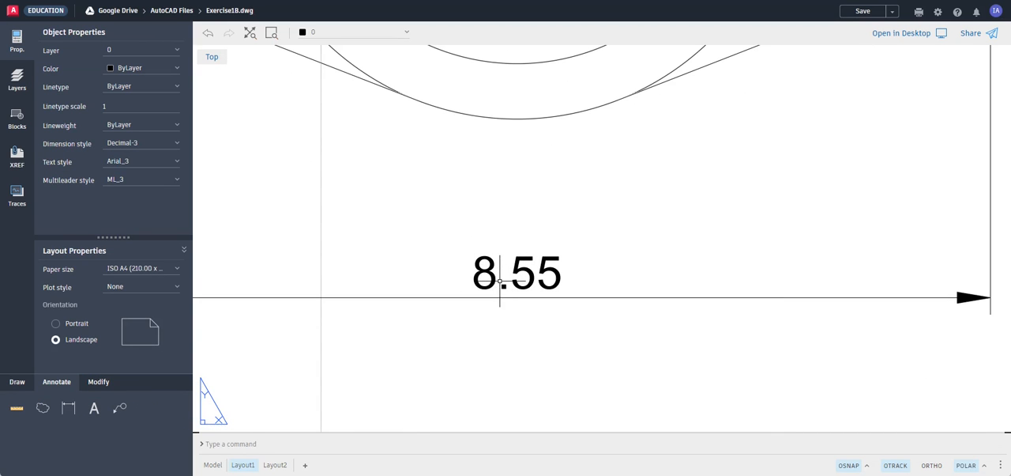
scroll(480, 292, "down", 4)
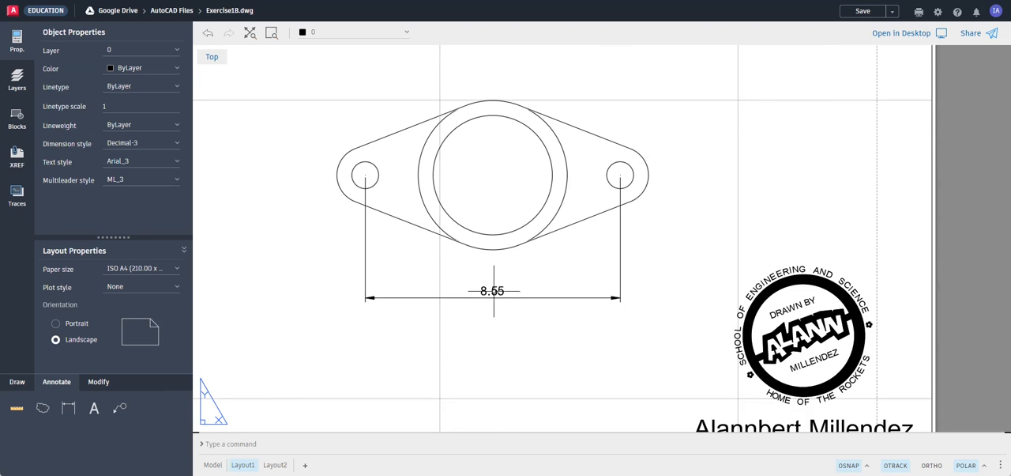
Try the Decimal-10 dimension style on the 8.55 hole-spacing dimension below the flange and judge its text size on the sheet
scroll(517, 276, "down", 2)
scroll(507, 275, "up", 1)
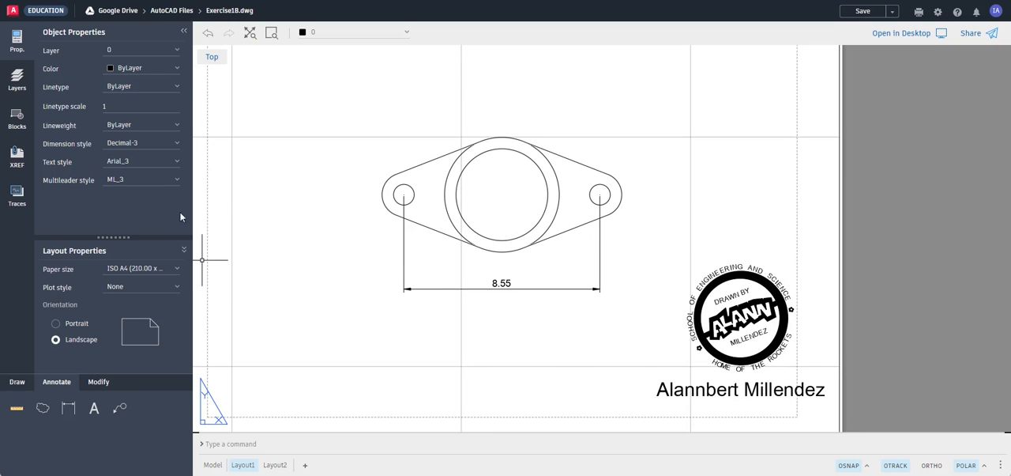
left_click(407, 288)
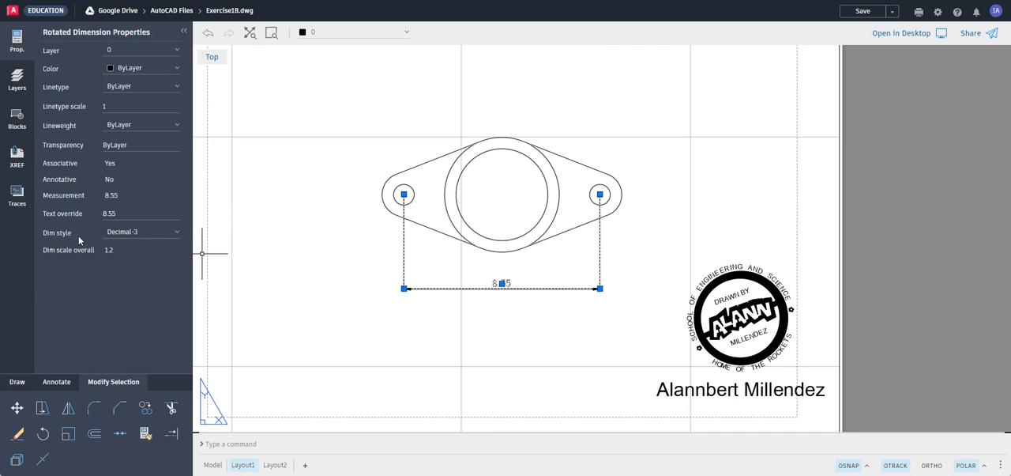
left_click(149, 232)
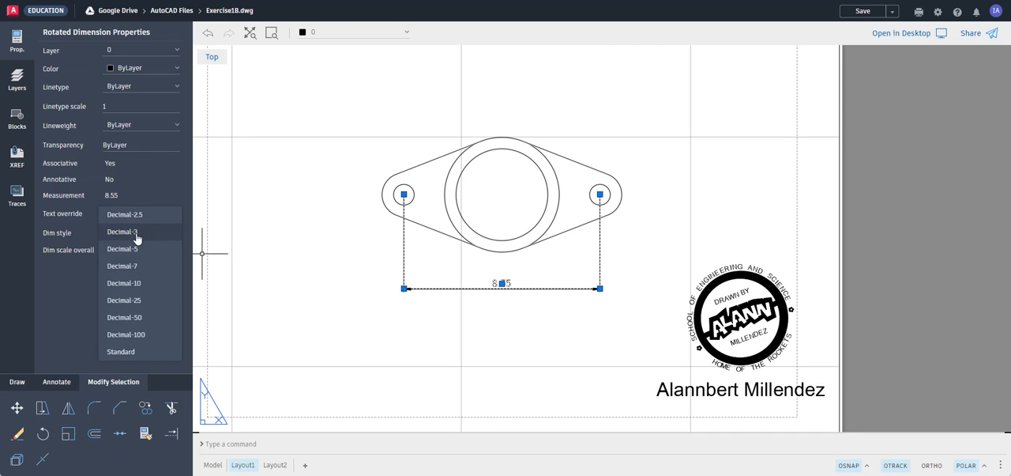
left_click(135, 283)
scroll(572, 275, "down", 3)
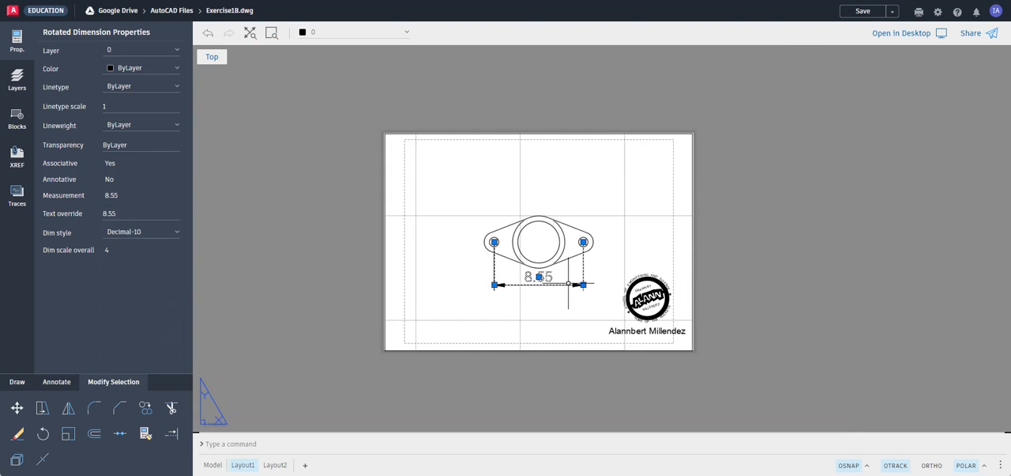
scroll(569, 279, "up", 2)
Try Decimal-7 on the hole-spacing dimension, settle on the Decimal-5 dimension style, and deselect it
left_click(162, 233)
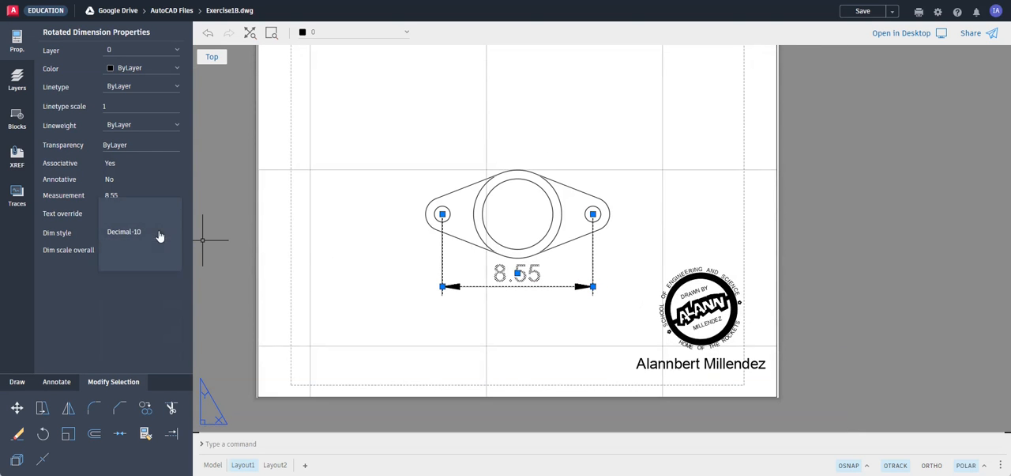
left_click(134, 217)
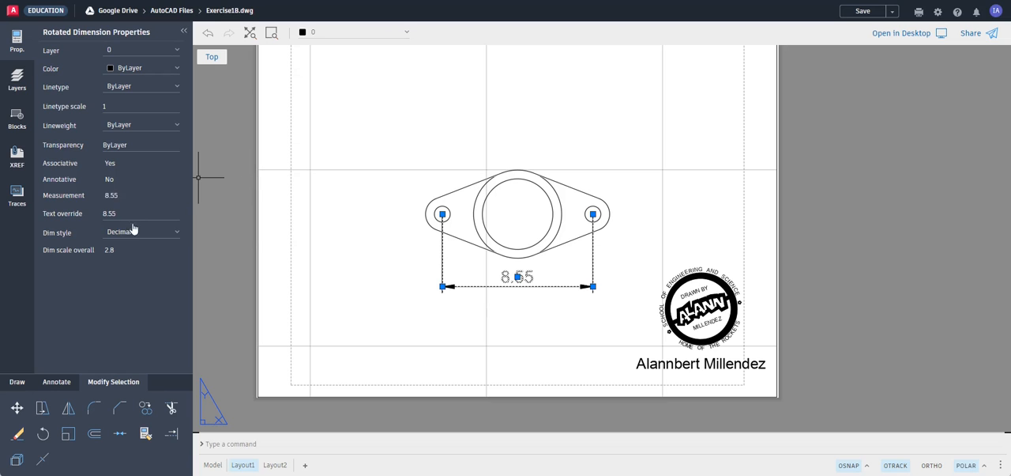
left_click(134, 231)
left_click(133, 219)
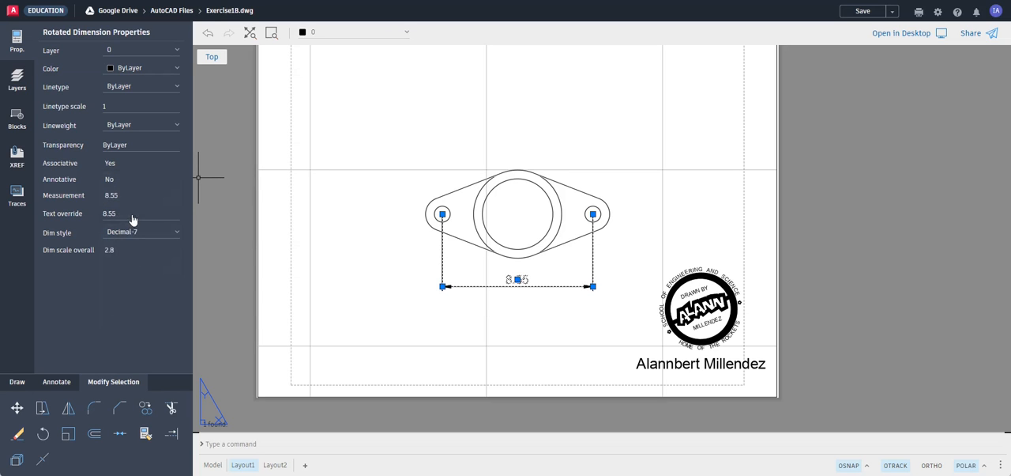
key("Escape")
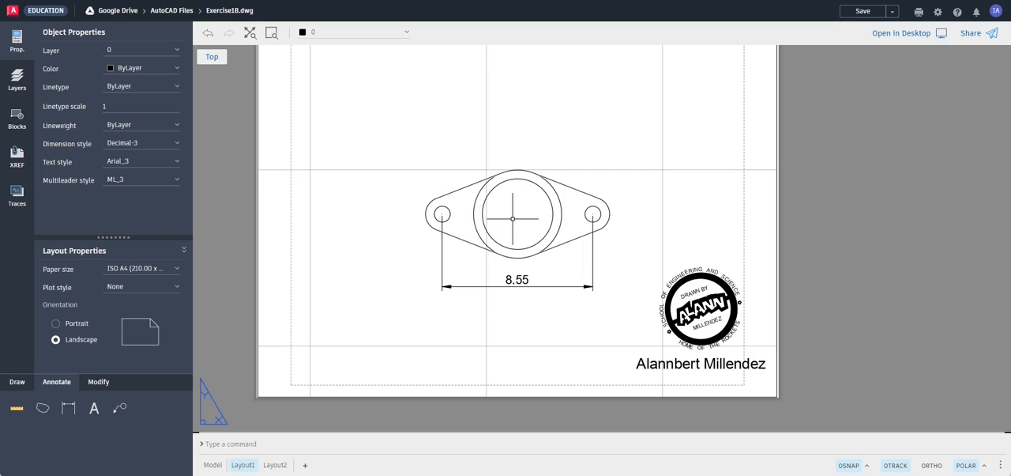
Dimension the horizontal distance from the left small hole's centre to the central circle's centre, placing it above the flange
left_click(68, 408)
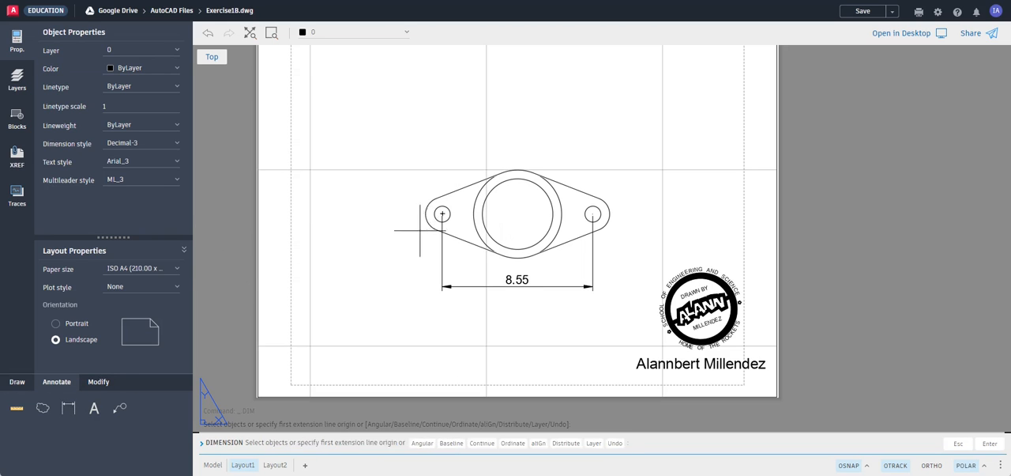
left_click(442, 213)
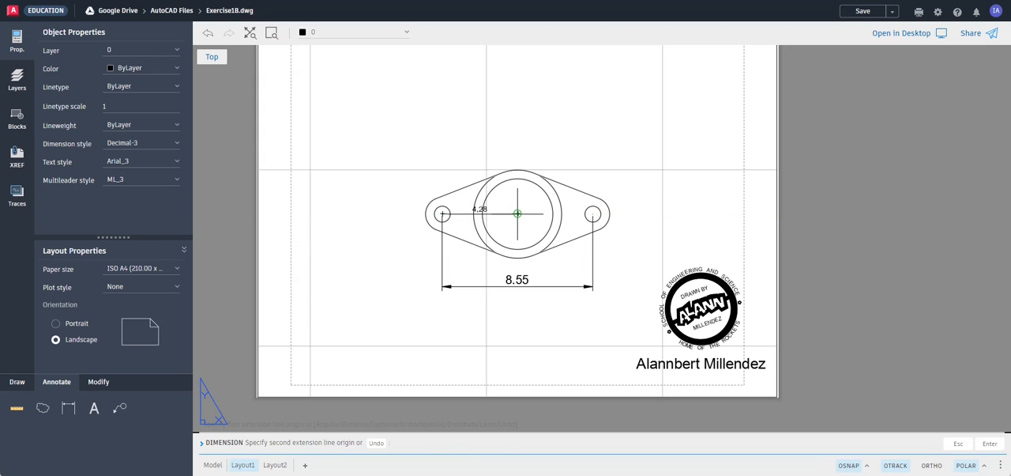
left_click(517, 214)
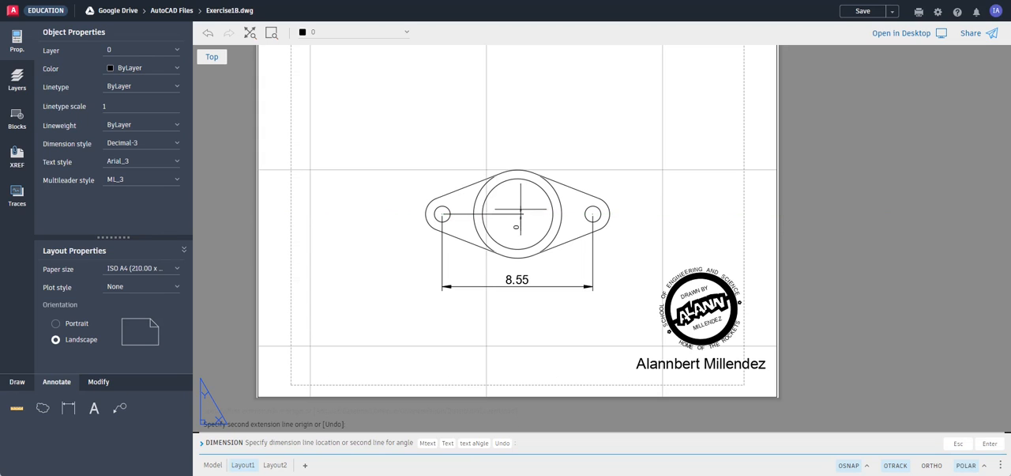
left_click(506, 133)
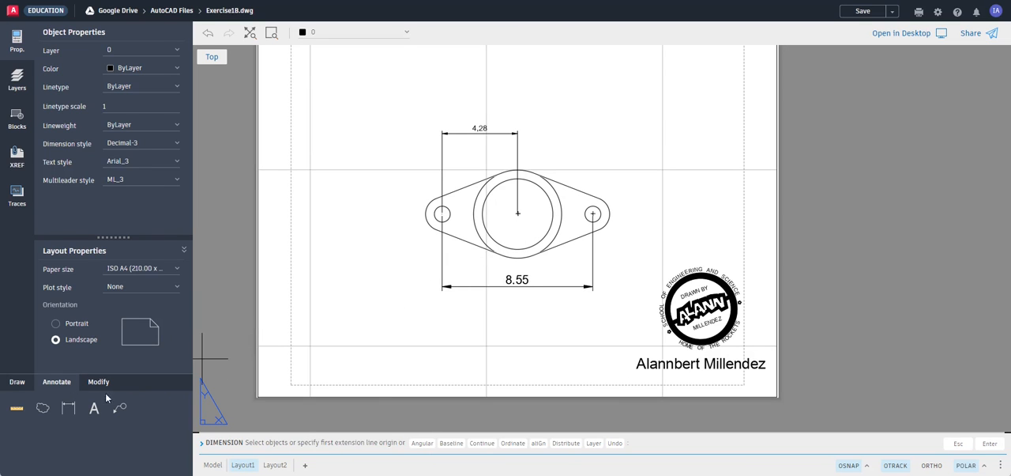
Dimension from the central circle's centre to the right small hole's centre, in line with the left dimension, and end the command
left_click(68, 408)
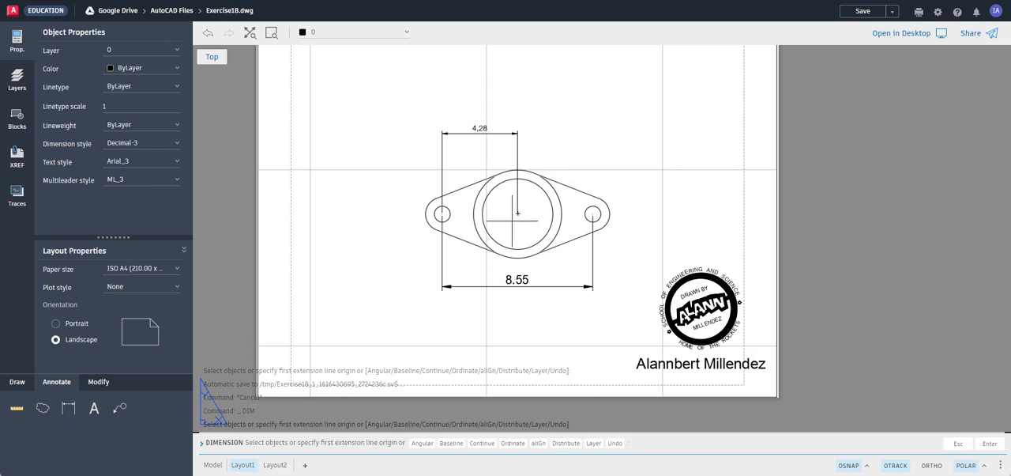
left_click(518, 213)
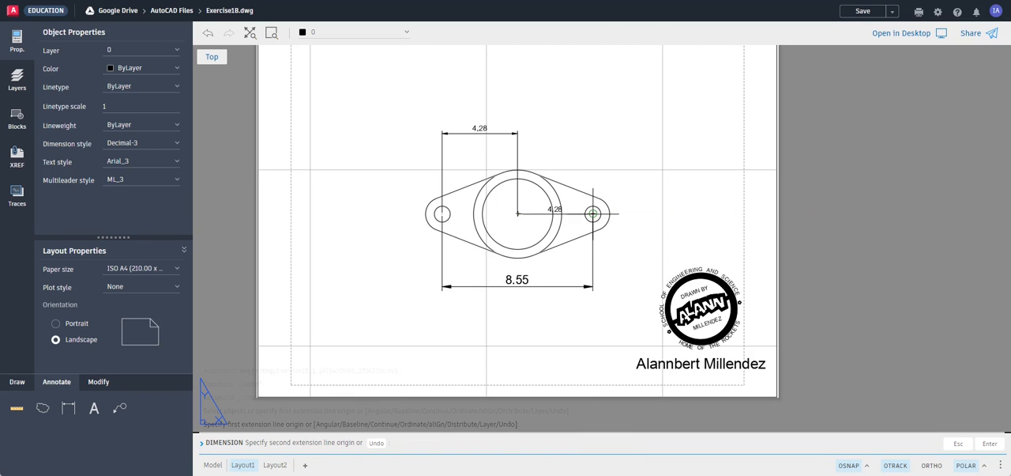
left_click(592, 213)
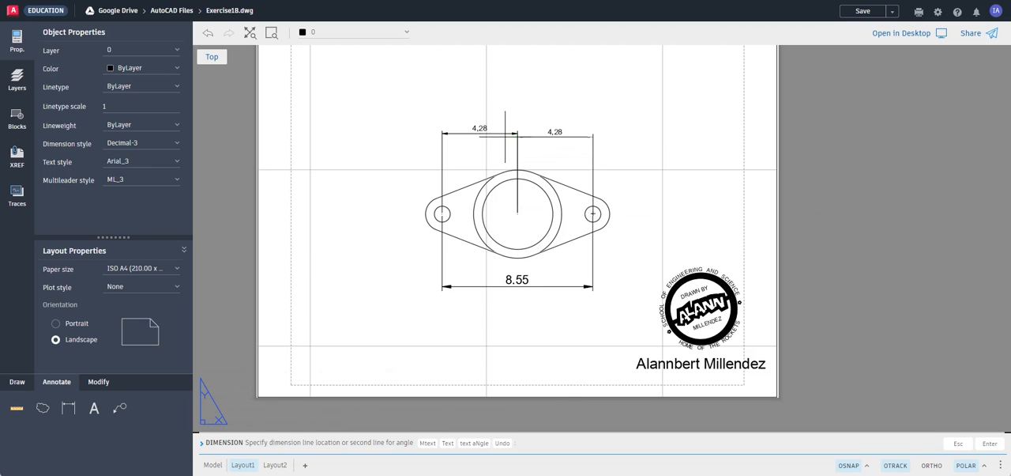
left_click(514, 133)
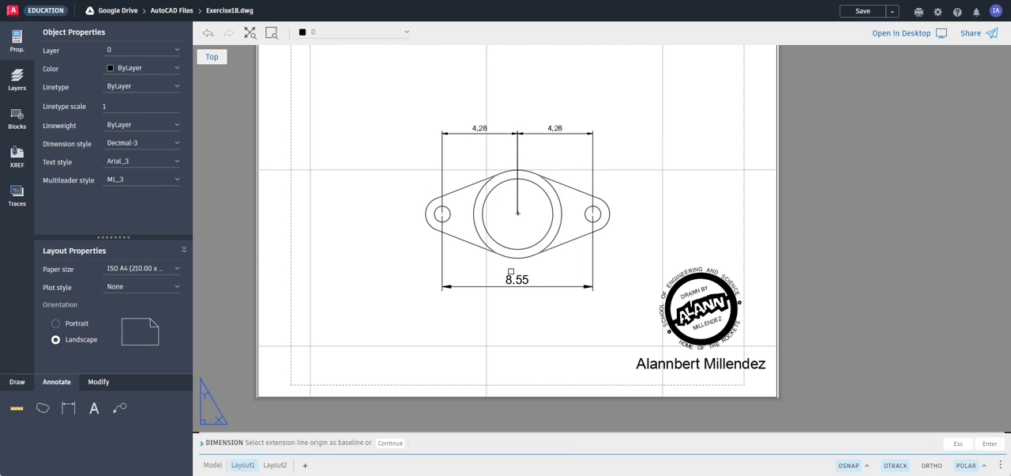
key("Escape")
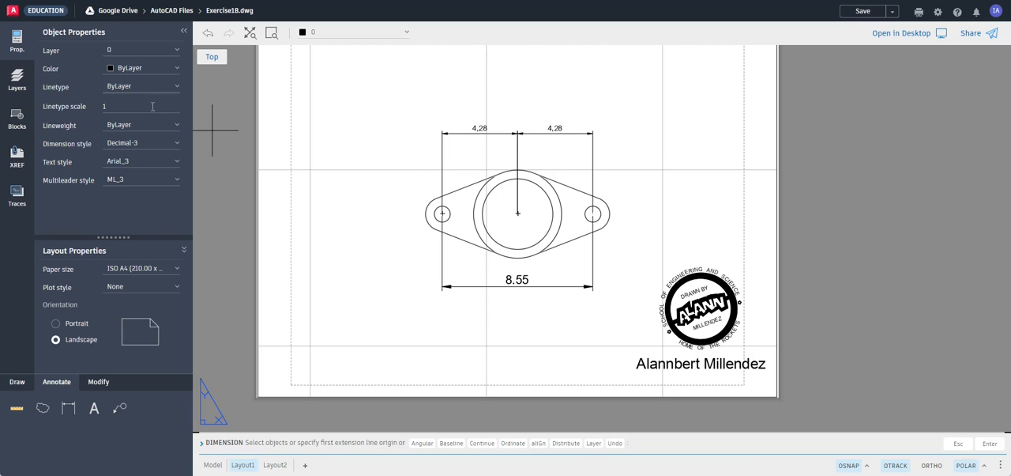
key("Escape")
key("Escape")
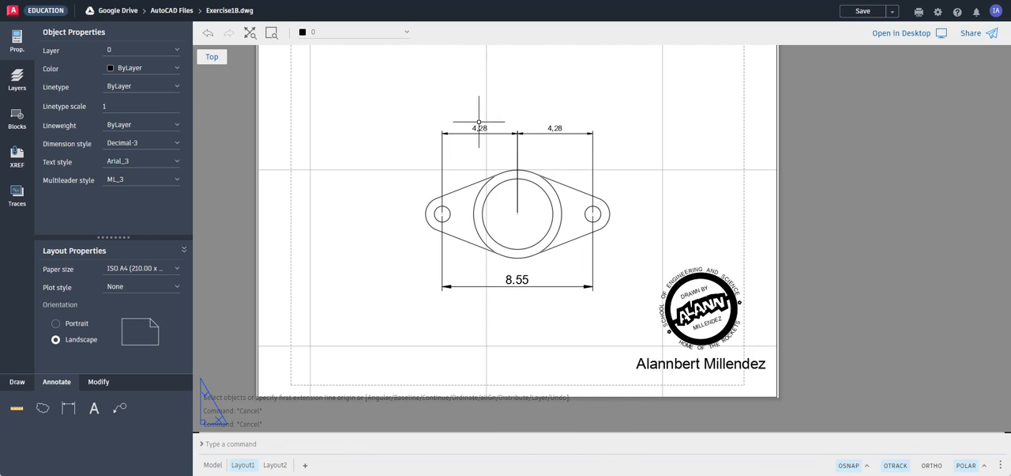
Override the text of both centre-to-hole dimensions above the flange with EQ
left_click(477, 129)
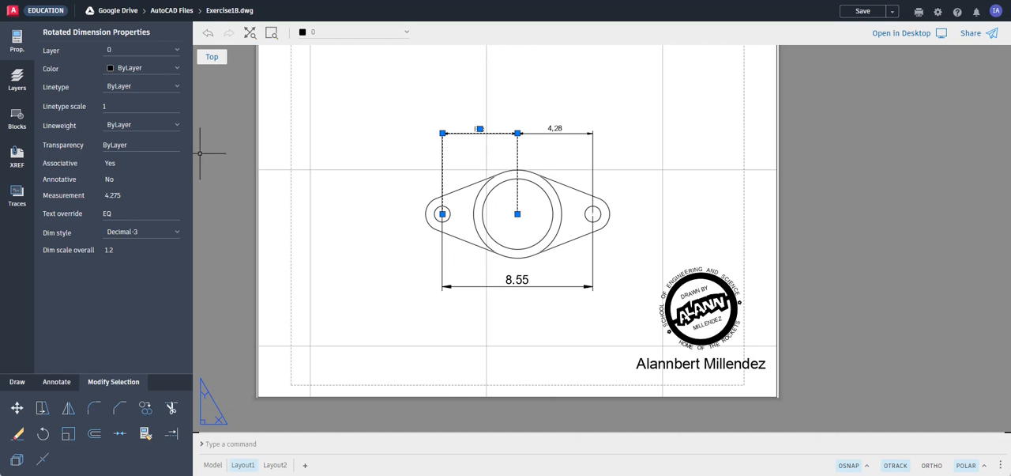
key("Escape")
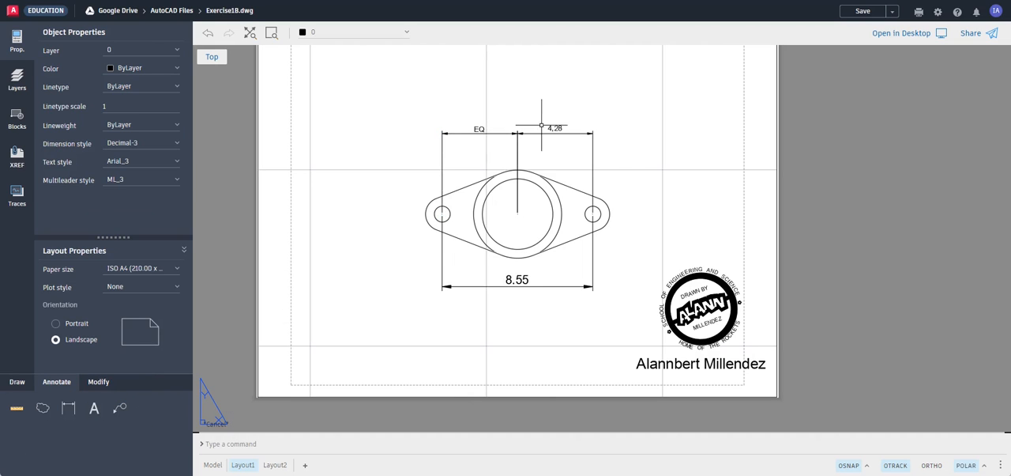
left_click(553, 126)
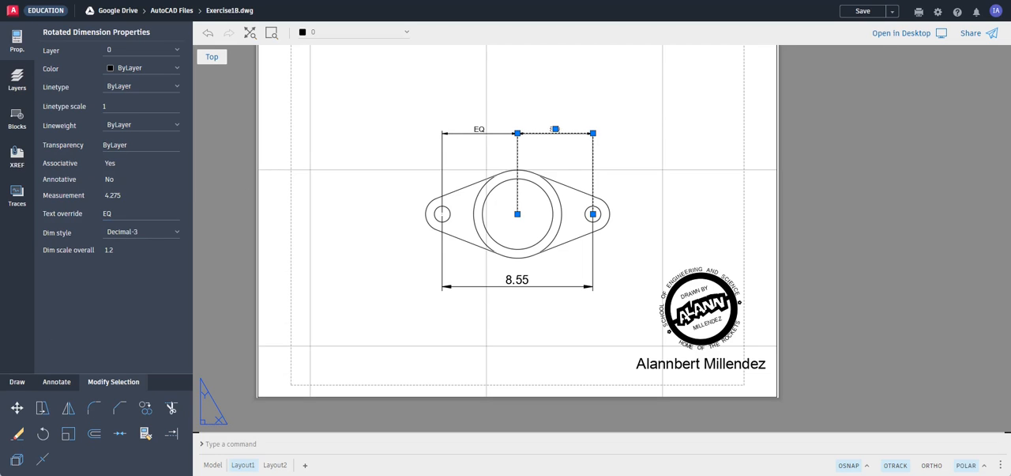
key("Escape")
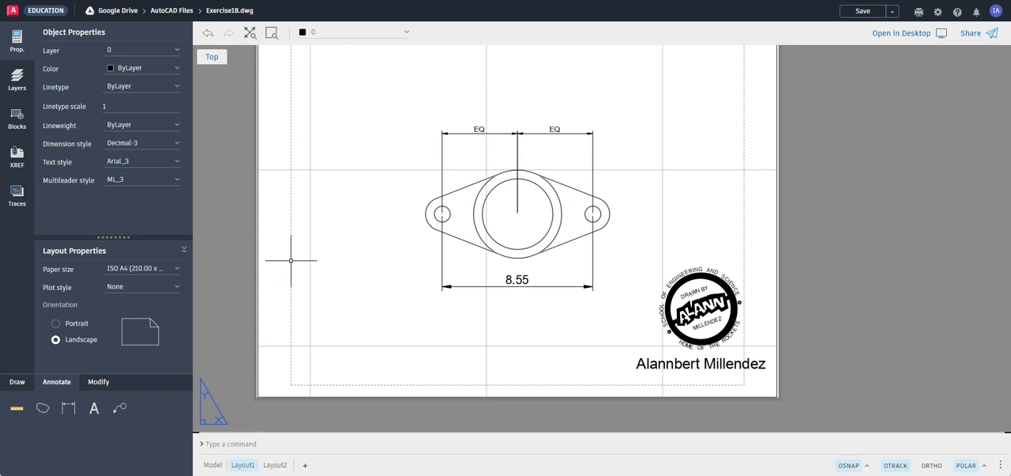
Add a radius dimension to the flange's rounded left end, placing it outside the arc to the upper left
left_click(68, 408)
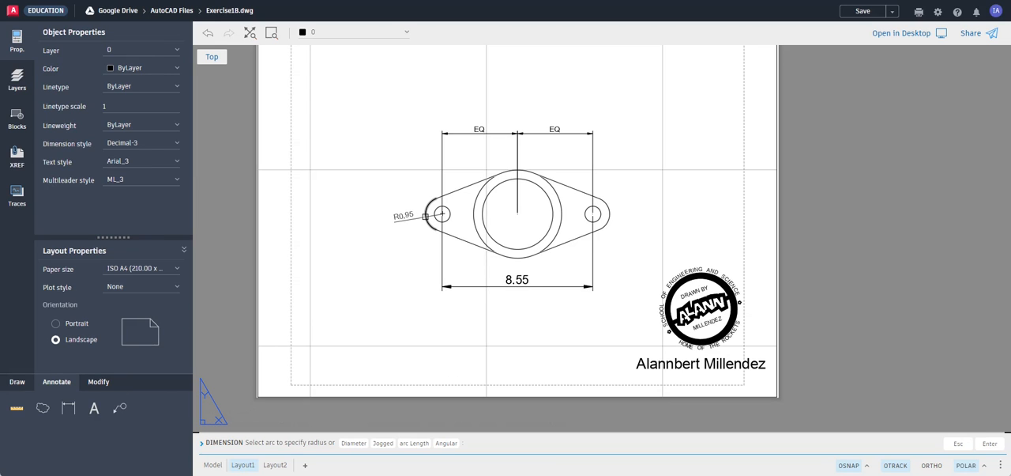
left_click(425, 215)
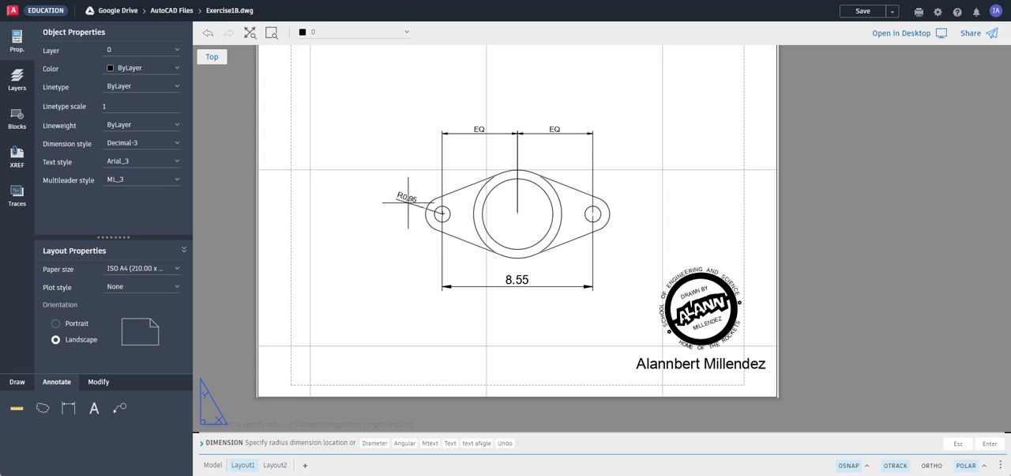
left_click(403, 199)
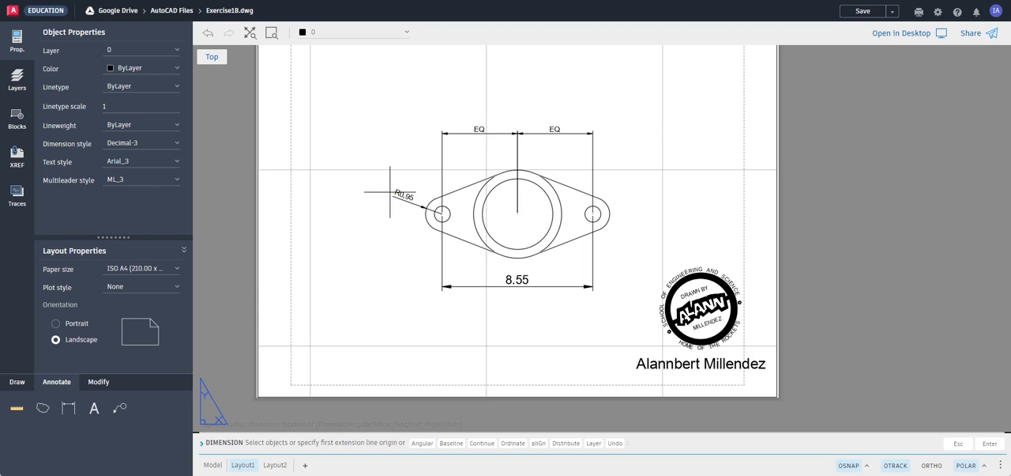
Add a diameter dimension to the left small hole, placing it outside the flange to the lower left, and end the command
scroll(427, 209, "up", 5)
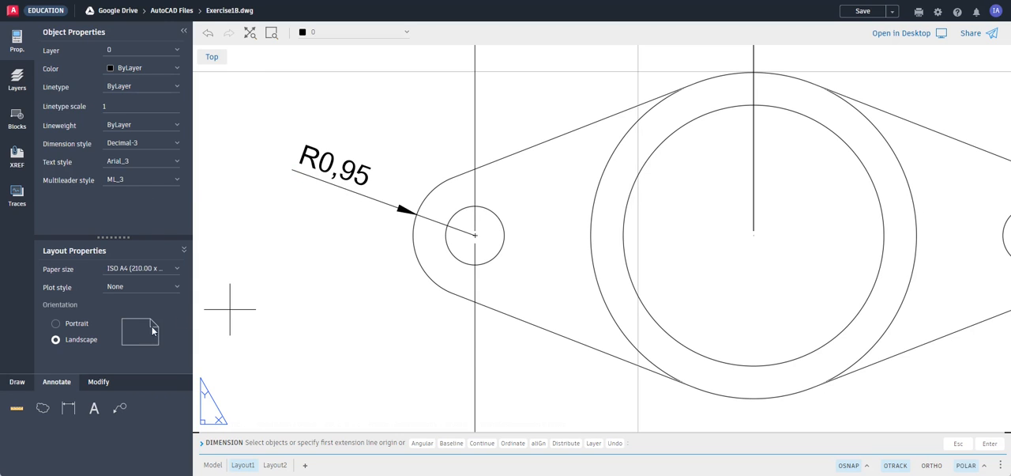
left_click(456, 262)
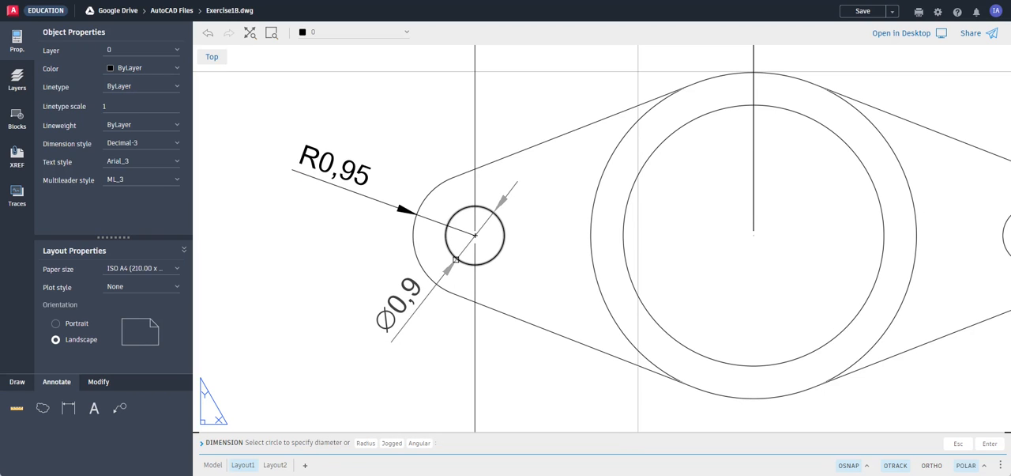
left_click(456, 260)
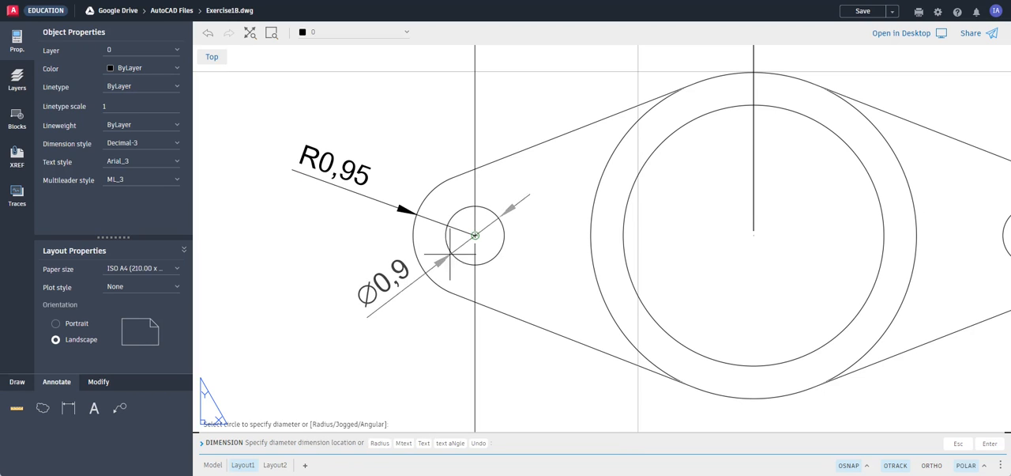
left_click(363, 320)
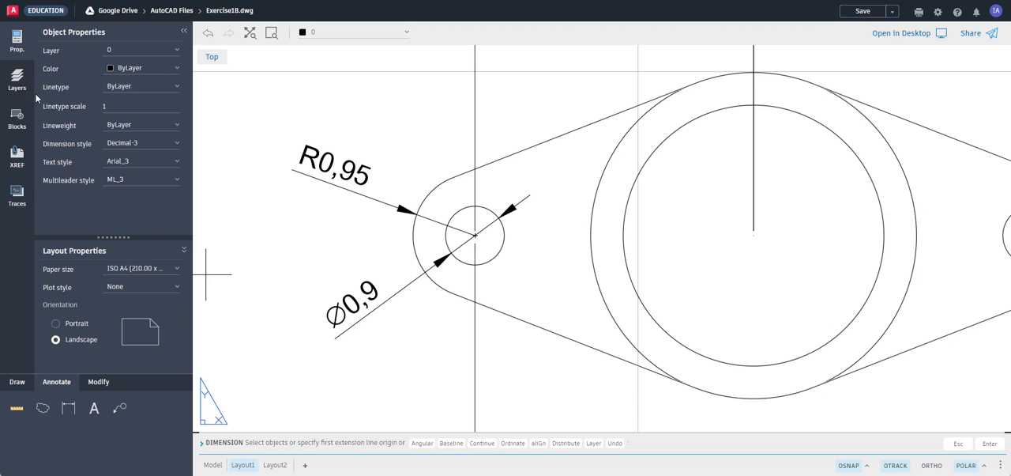
key("Escape")
key("Escape")
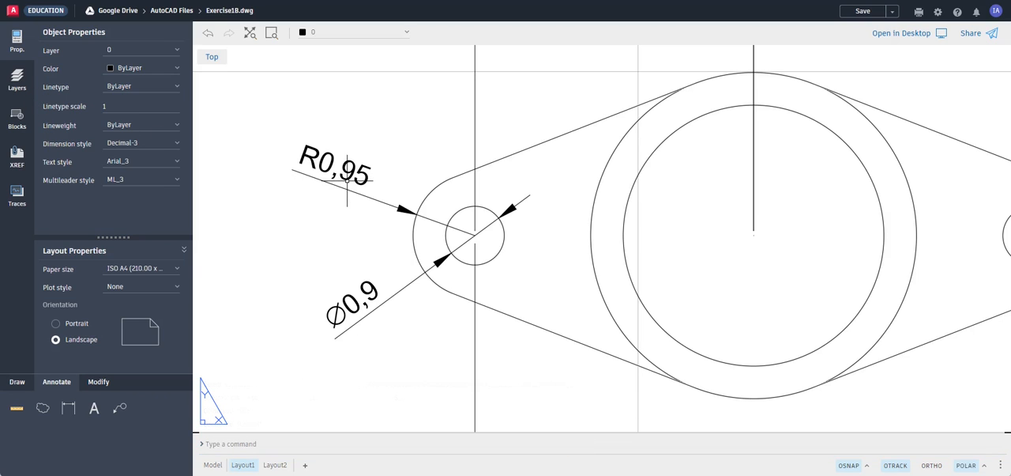
Override the text of the left end's radius dimension with R0.95 and the small hole's diameter dimension with 0.9
left_click(333, 181)
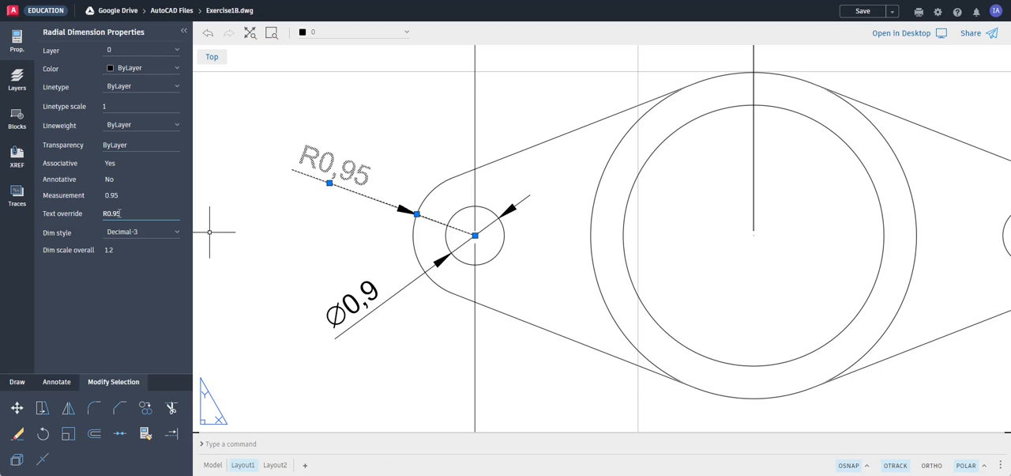
key("Return")
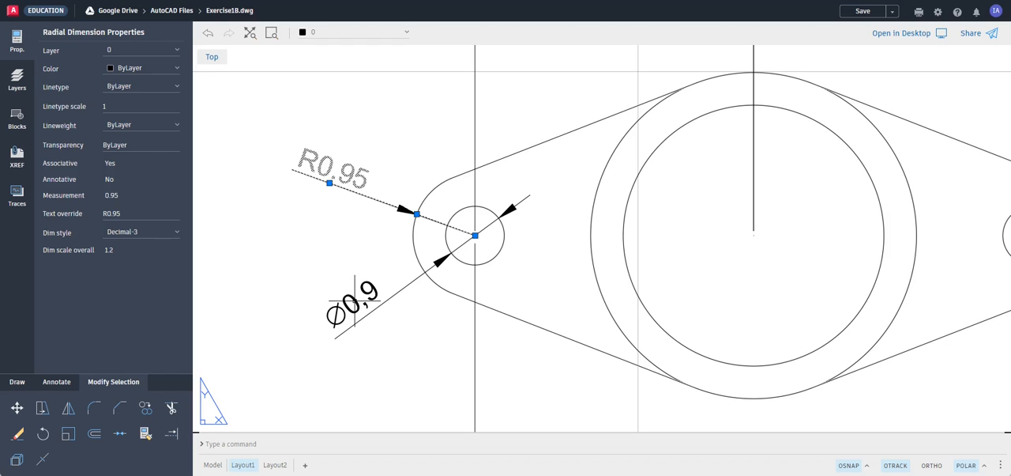
key("Escape")
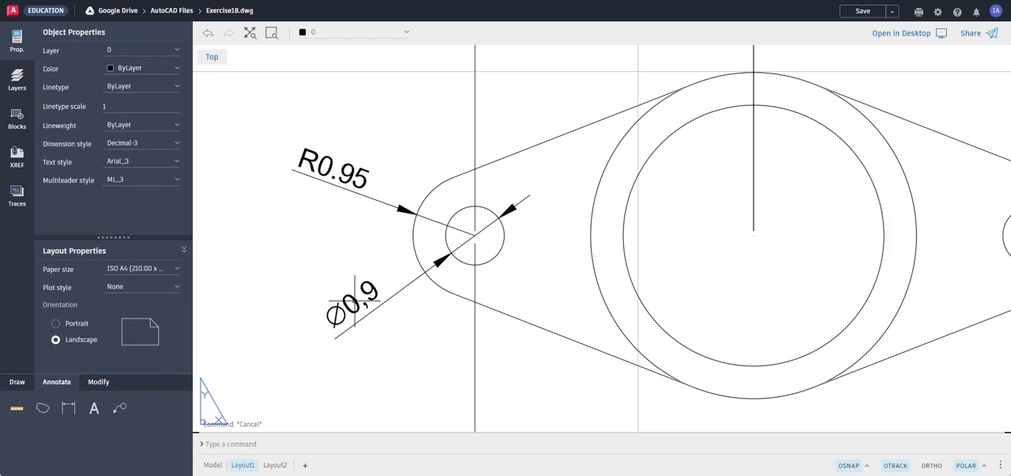
left_click(353, 301)
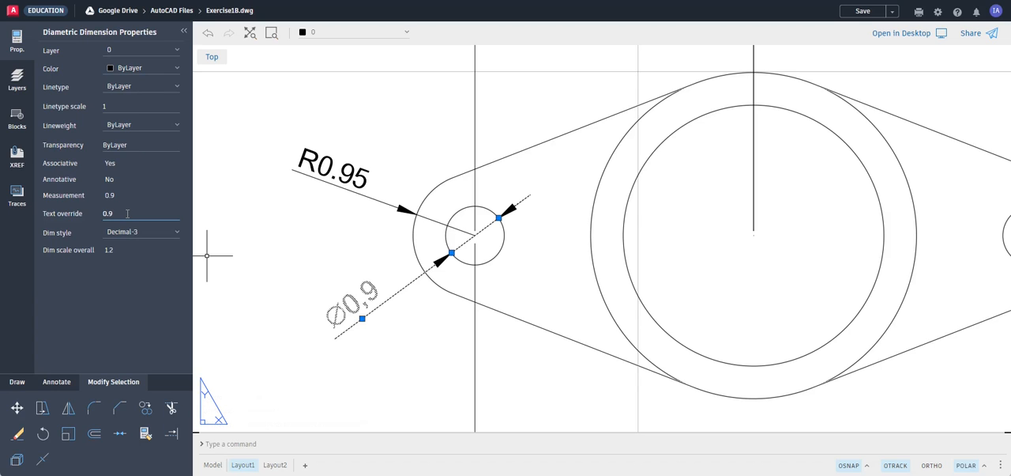
key("Return")
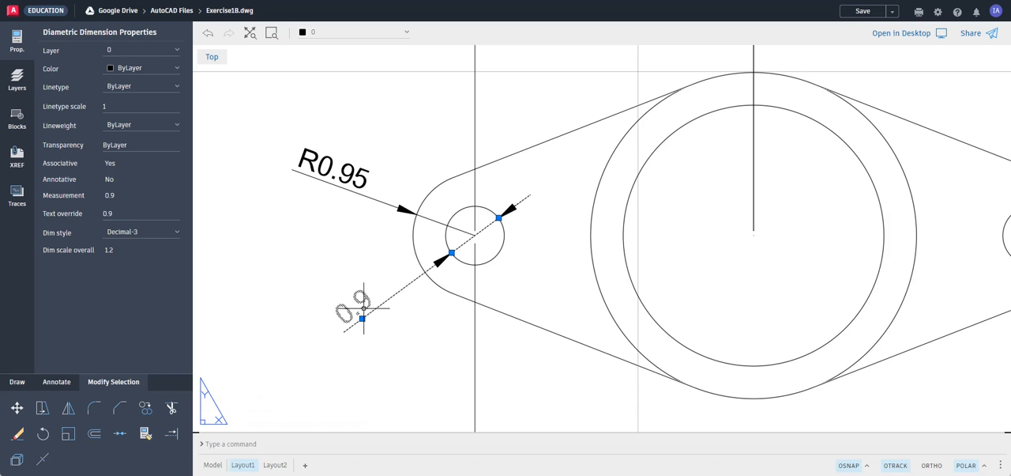
Override the text of the left small hole's diameter dimension with Ø0.9
key("Escape")
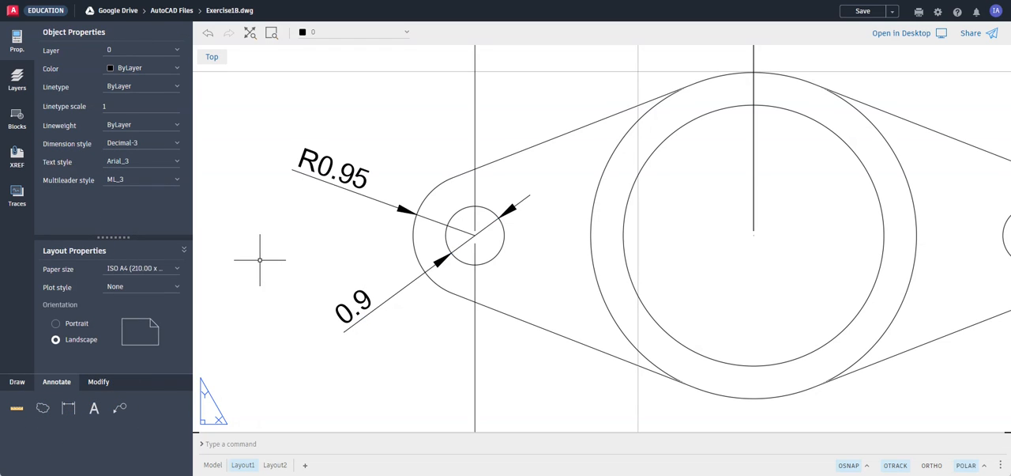
left_click(360, 301)
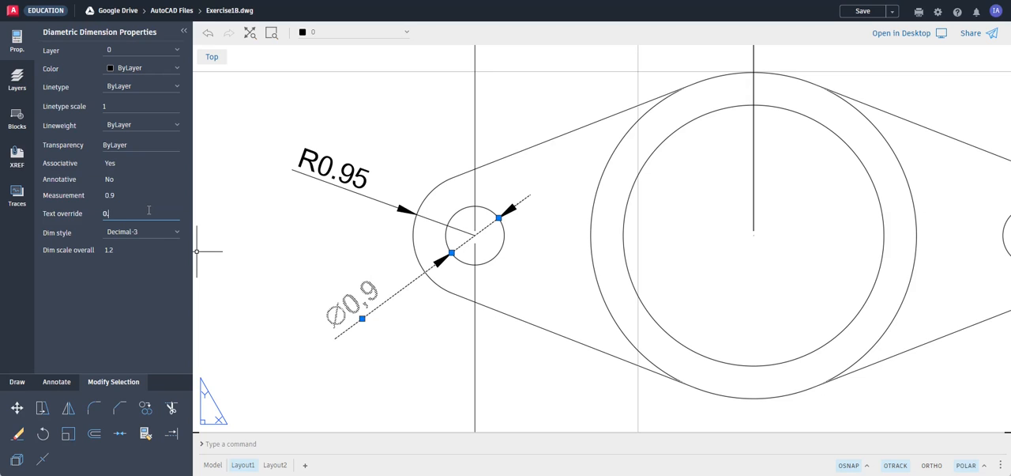
key("Return")
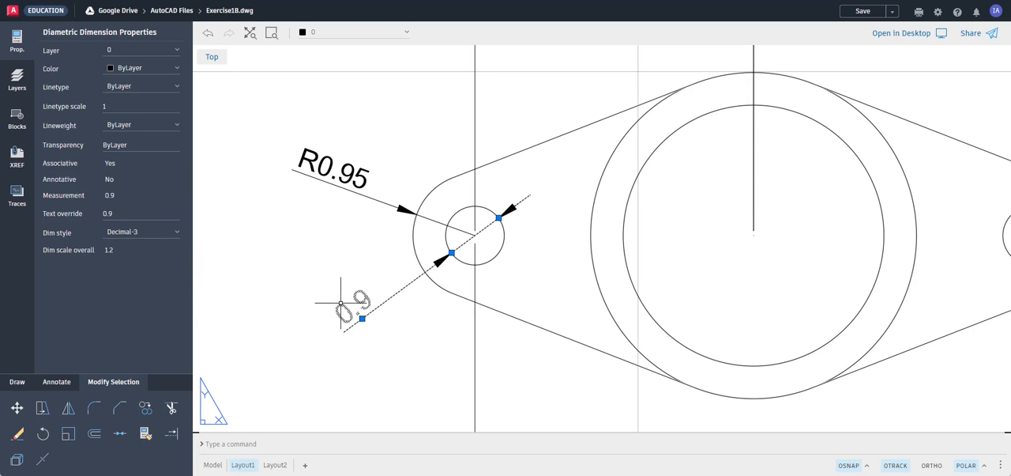
left_click(348, 301)
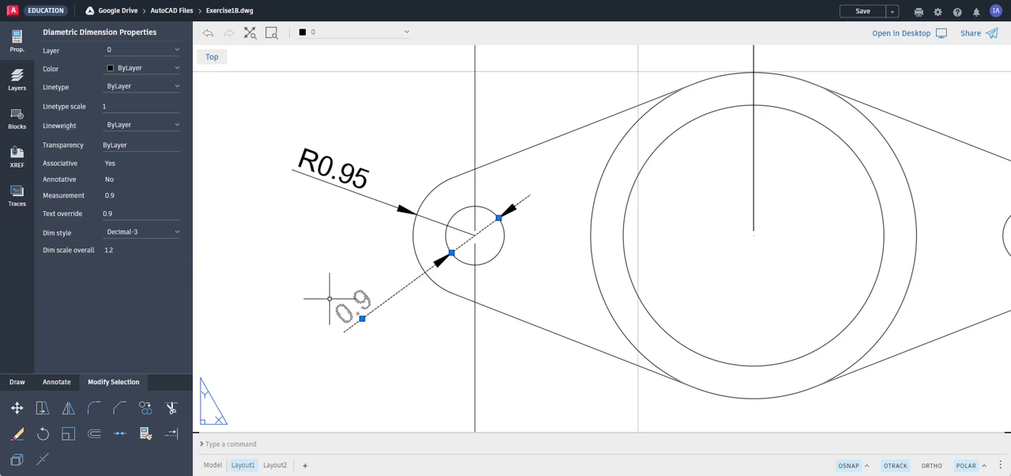
left_click(130, 215)
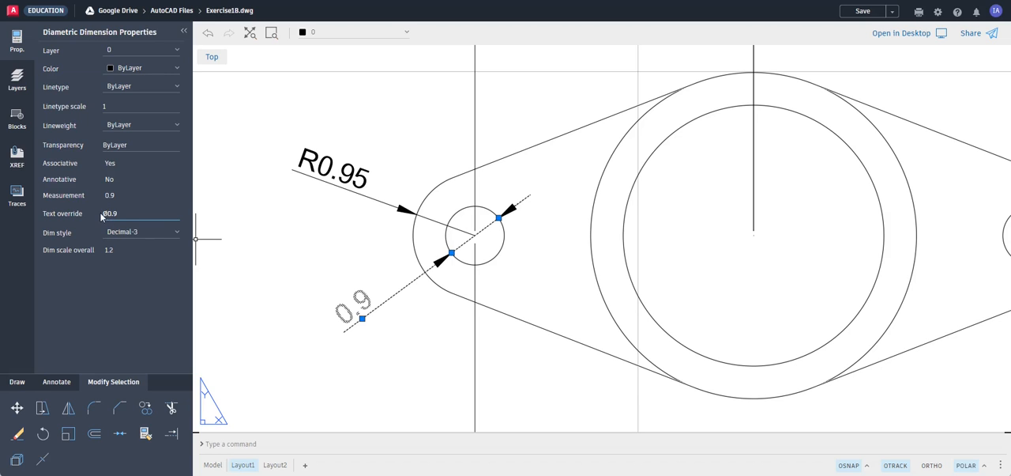
key("Return")
key("Escape")
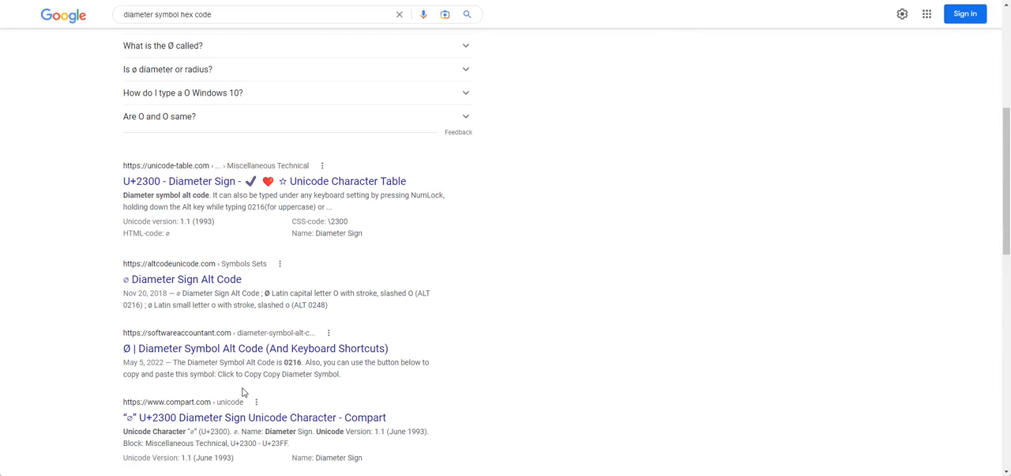
Look up the diameter symbol's Alt code on the Software Accountant page in the browser and copy the Ø symbol, returning to the AutoCAD drawing
scroll(253, 383, "down", 1)
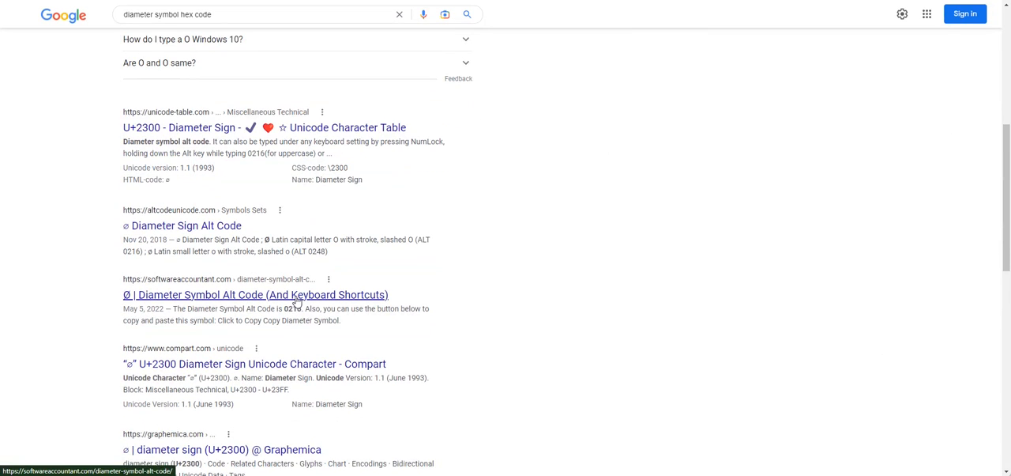
left_click(239, 296)
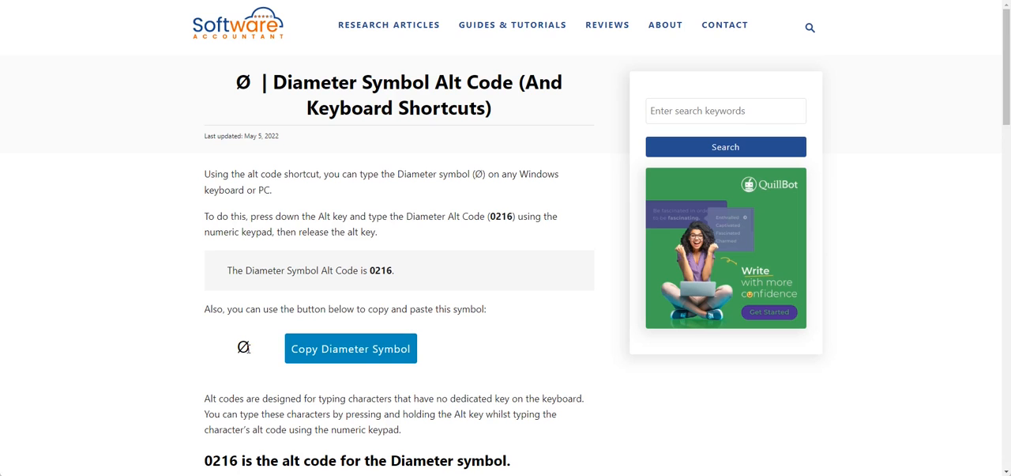
left_click(348, 353)
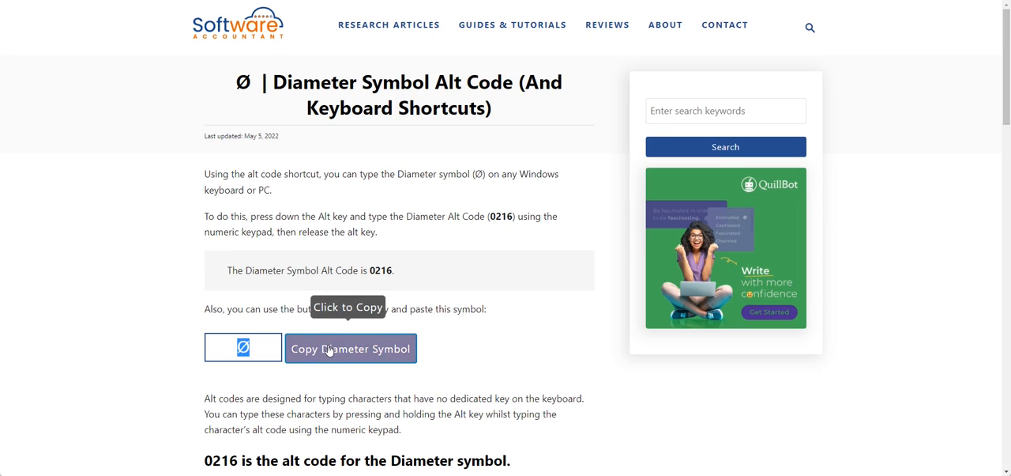
key("ctrl+Tab")
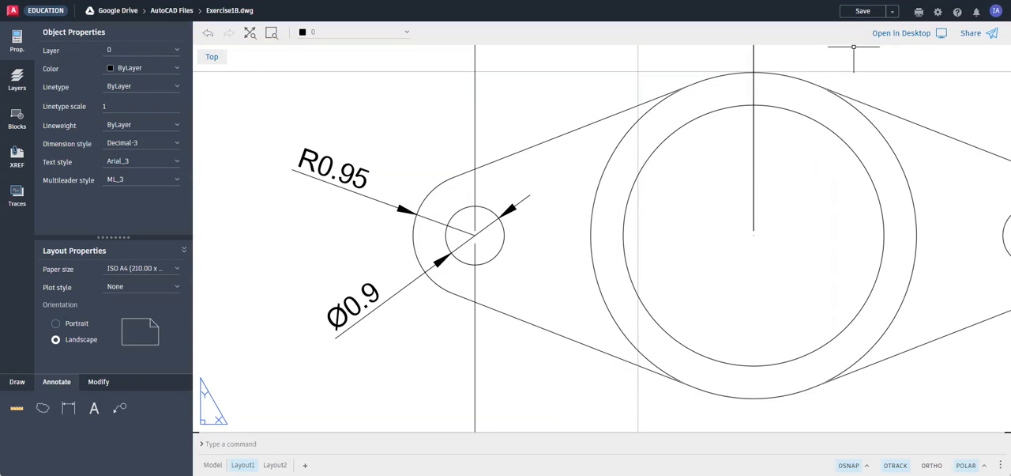
Try appending the copied Ø symbol to the small hole's diameter text override, and remove the extra symbol again
left_click(355, 306)
left_click(128, 214)
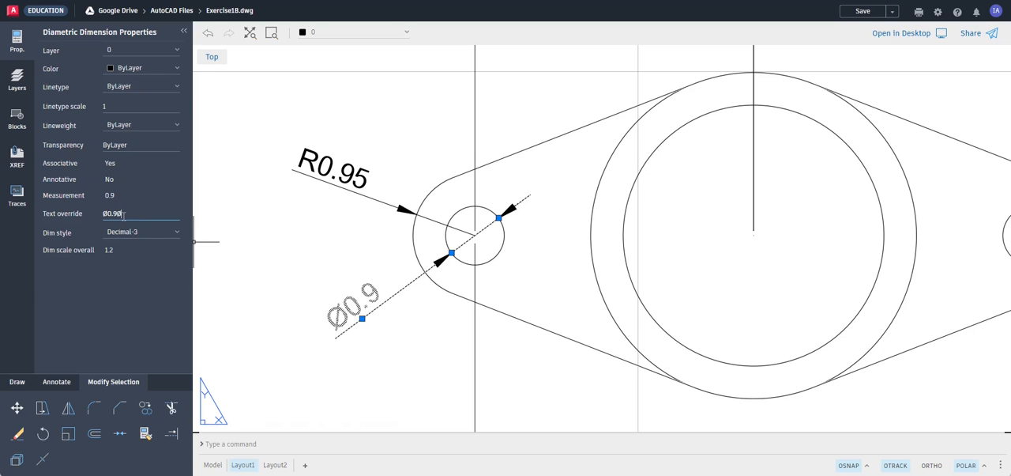
key("Return")
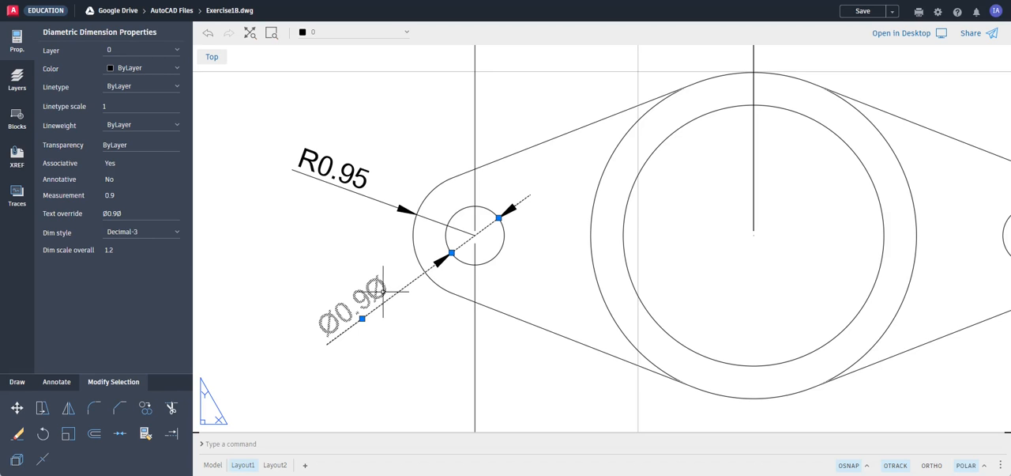
left_click(137, 212)
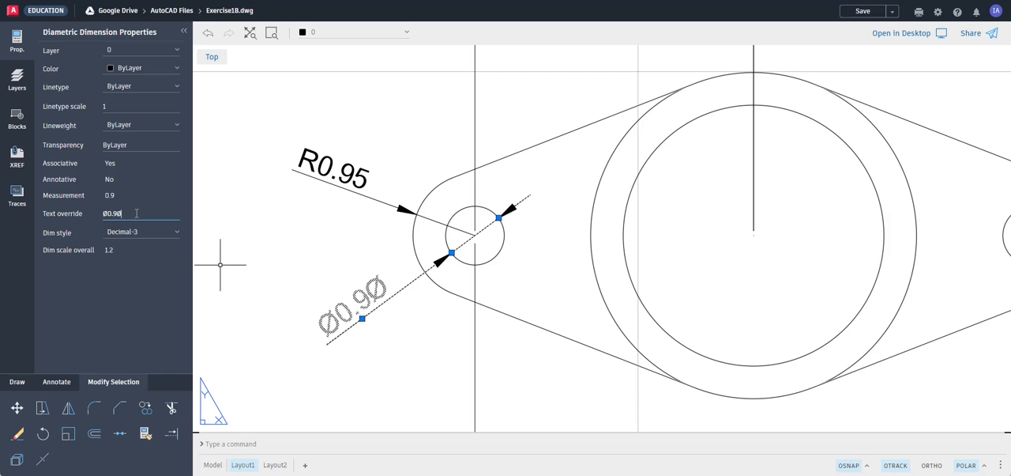
left_click(231, 309)
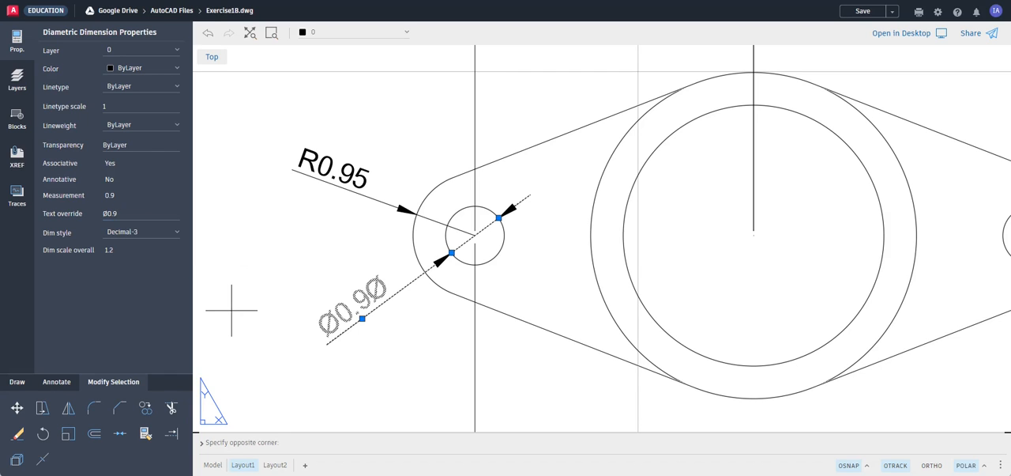
key("Escape")
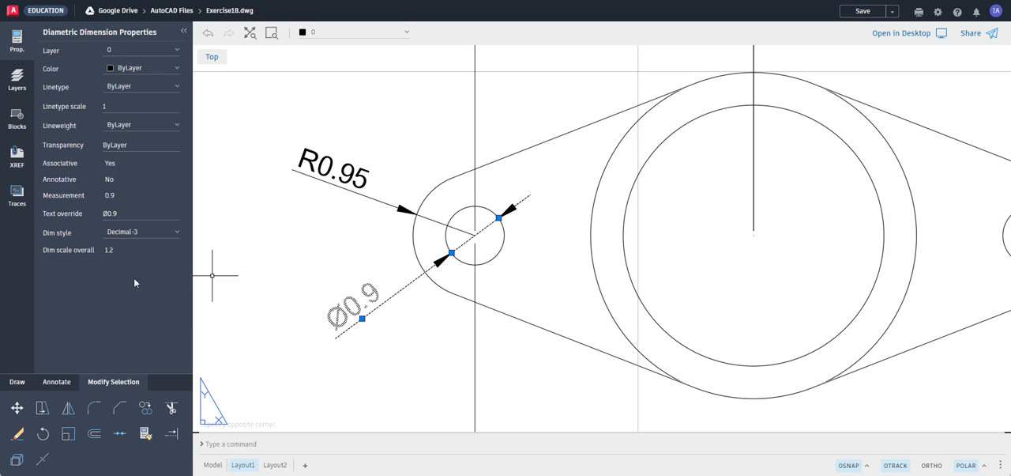
key("Escape")
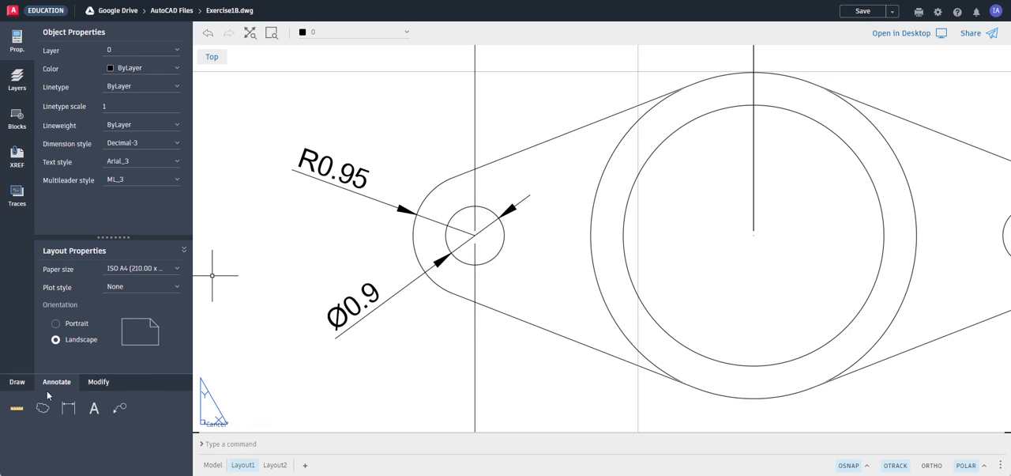
Add a multiline text note reading ALT+0216 just below the left small hole's diameter dimension
left_click(94, 407)
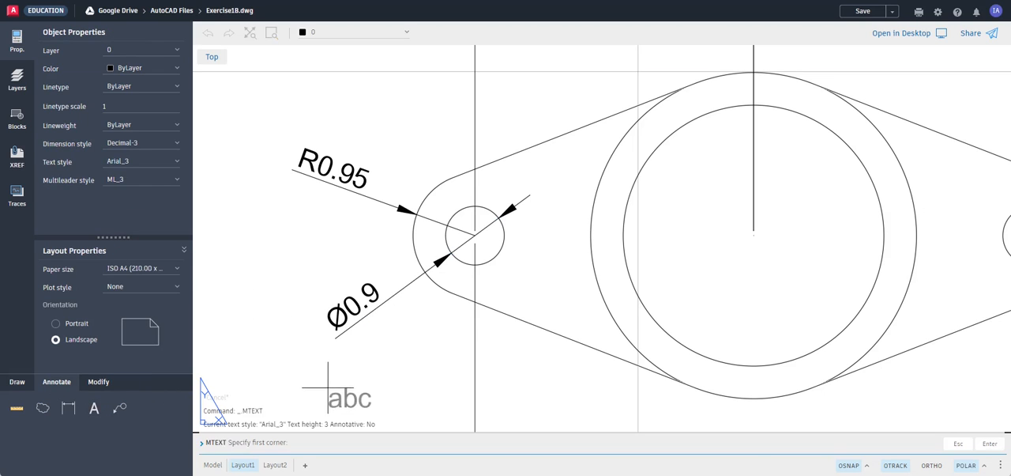
left_click(287, 357)
left_click(343, 384)
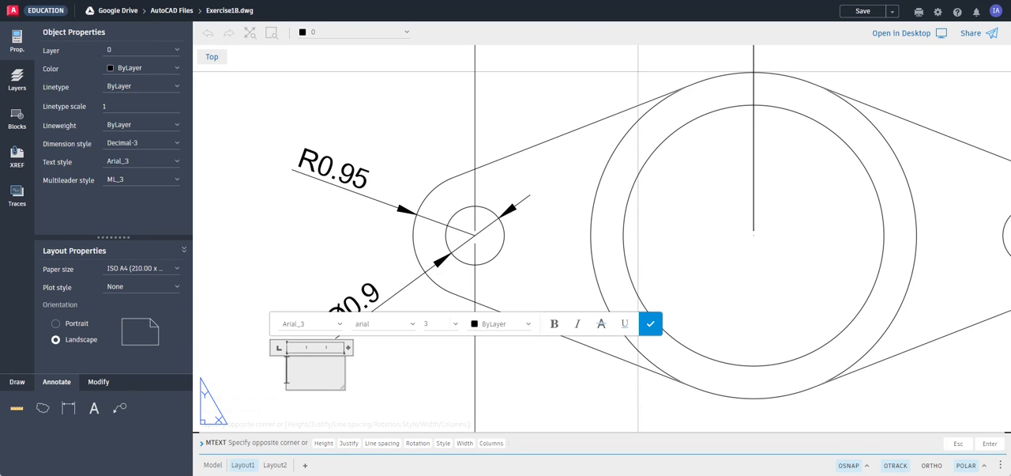
type("ALT")
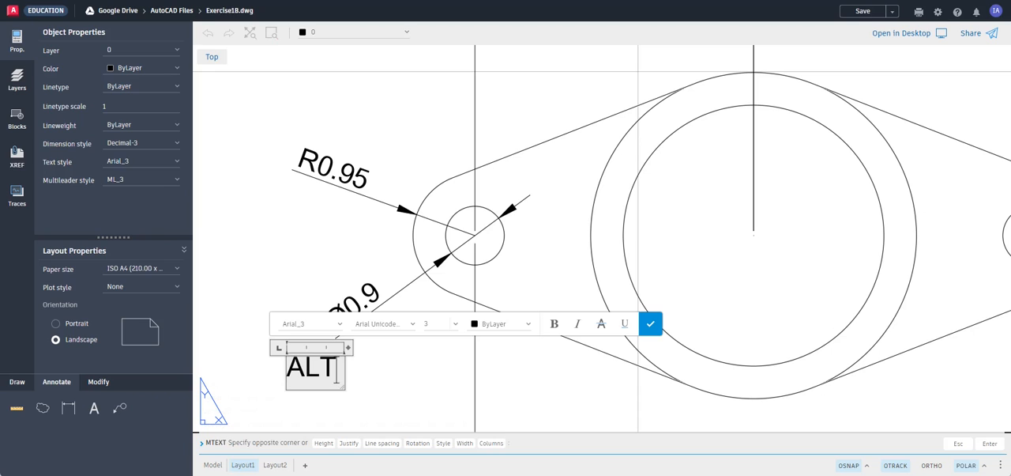
type("+)")
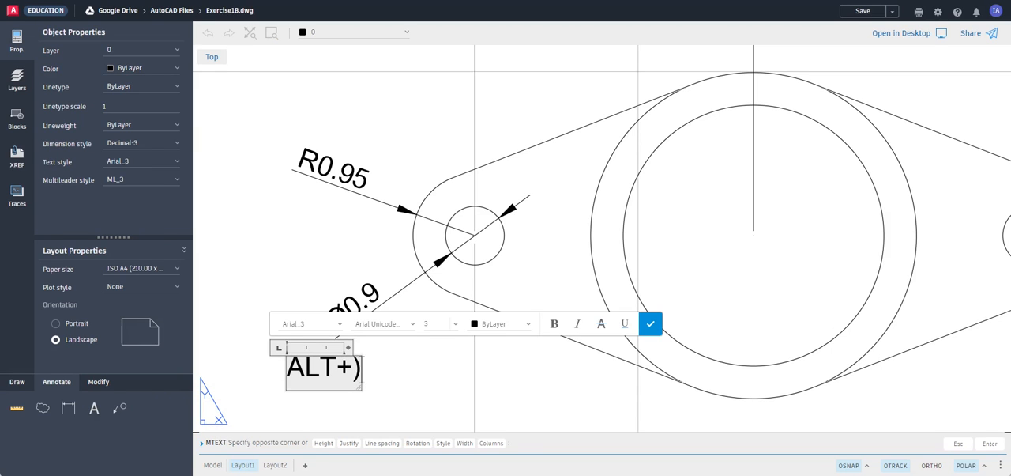
key("BackSpace")
type("02")
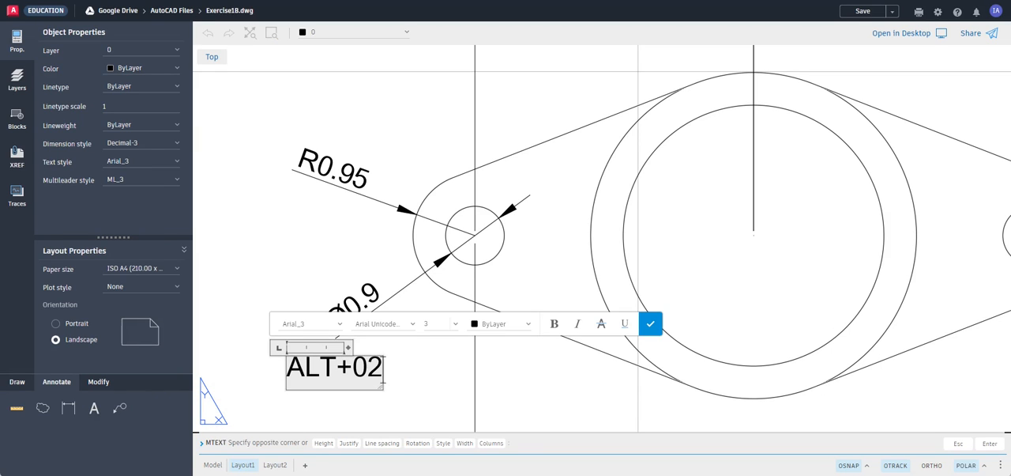
type("16")
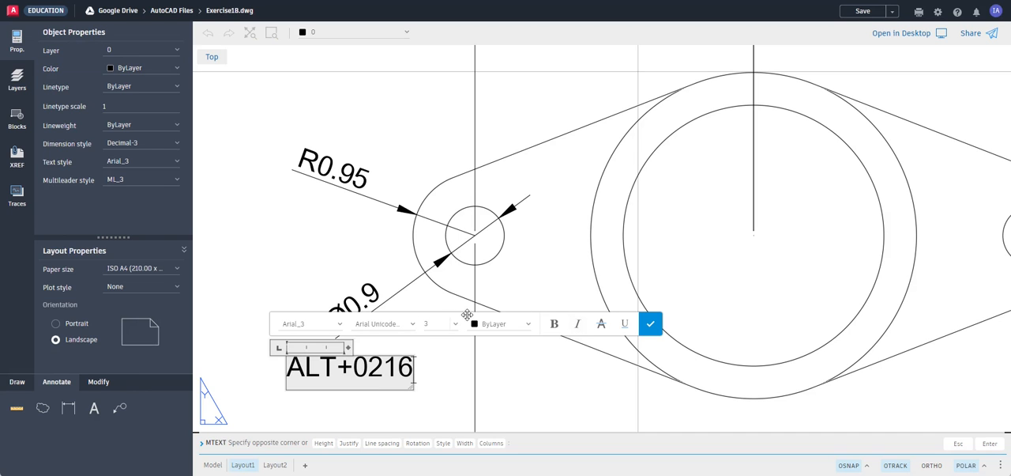
left_click_drag(467, 313, 585, 324)
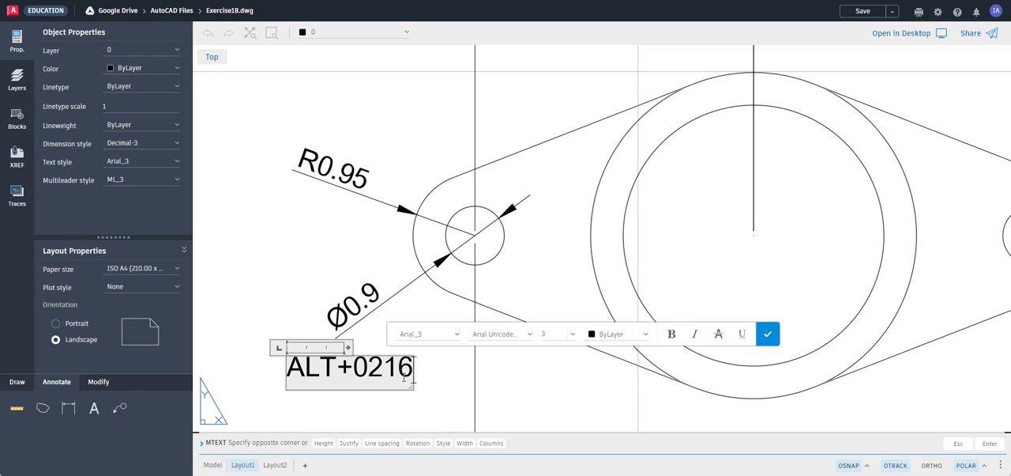
left_click(767, 333)
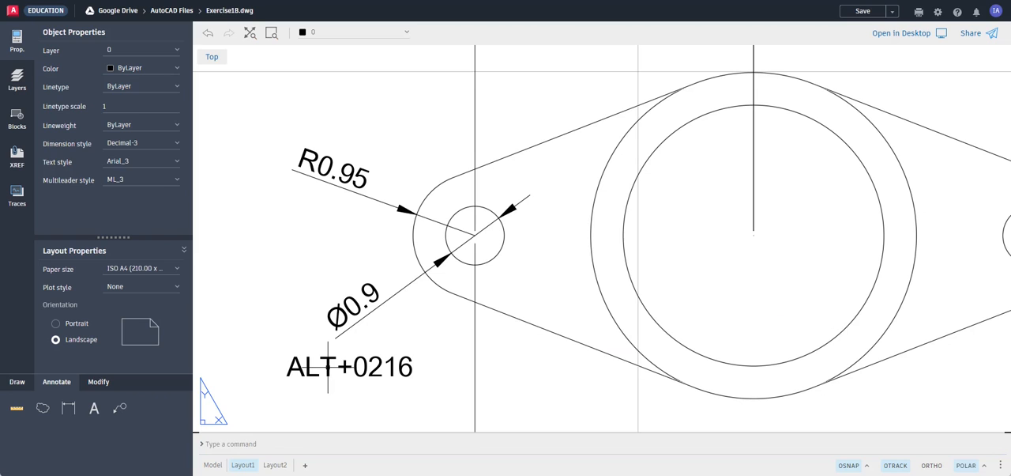
type("m")
key("Return")
key("Escape")
key("Escape")
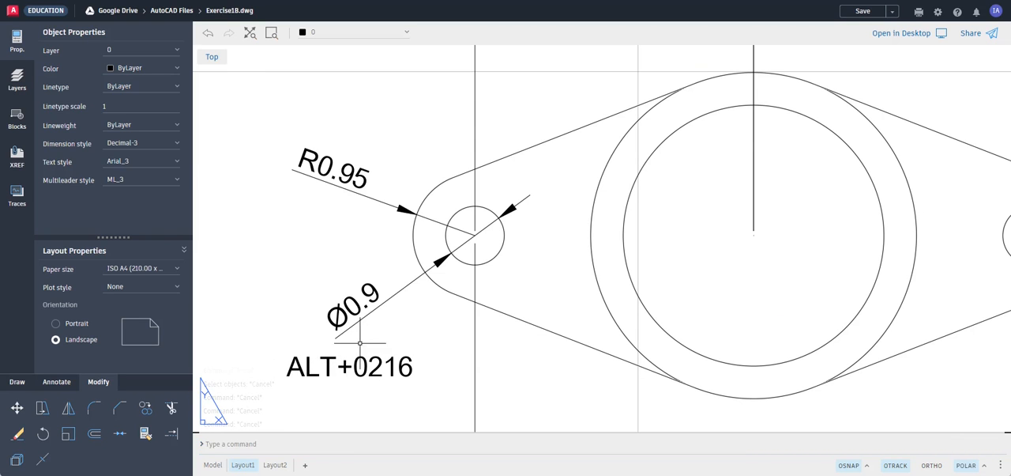
Add a diameter dimension to the inner of the two large central circles, placing its text above the flange, slightly right of centre
scroll(488, 266, "down", 2)
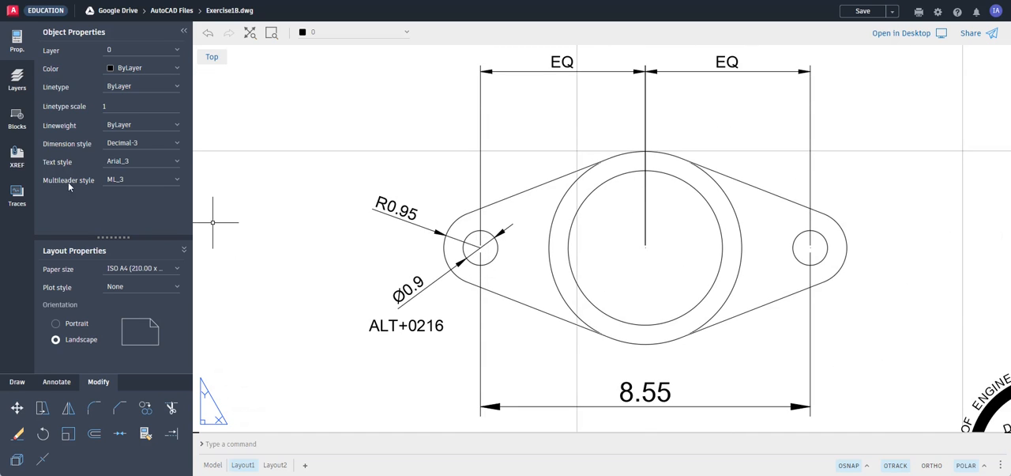
left_click(65, 409)
left_click(56, 381)
left_click(67, 408)
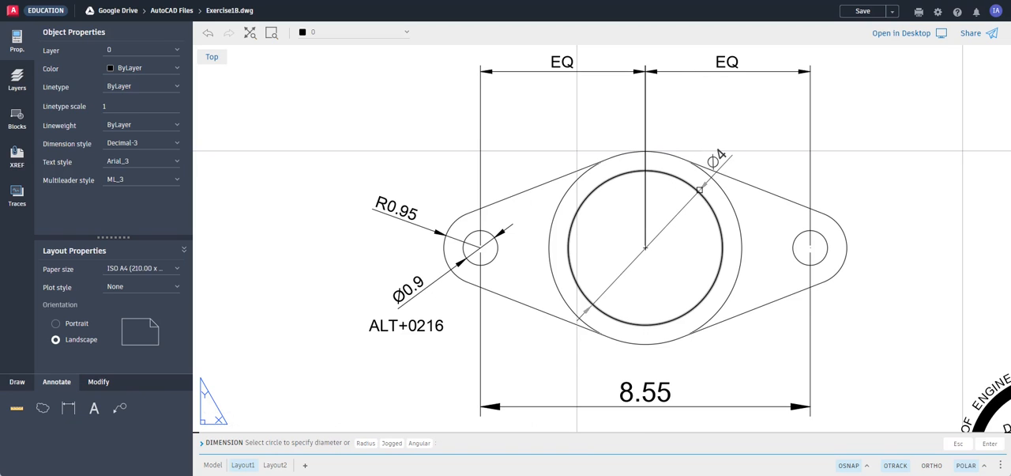
left_click(699, 189)
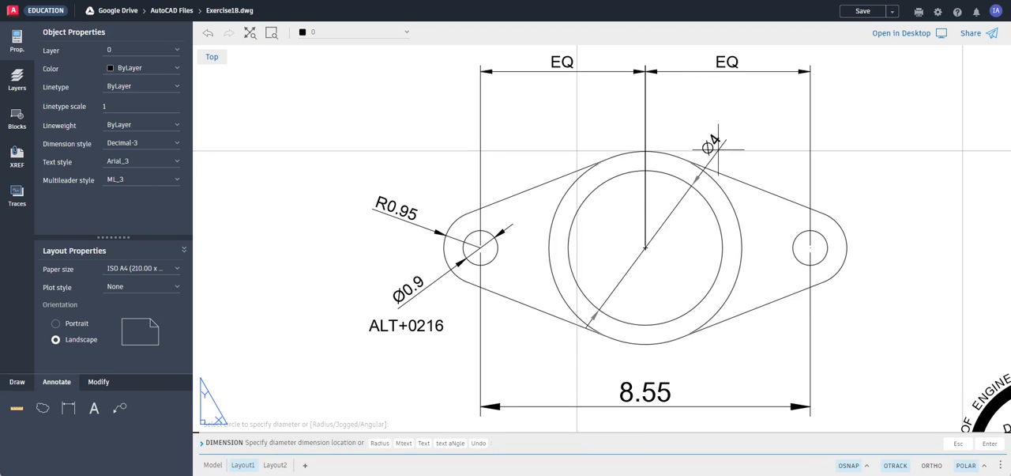
left_click(695, 98)
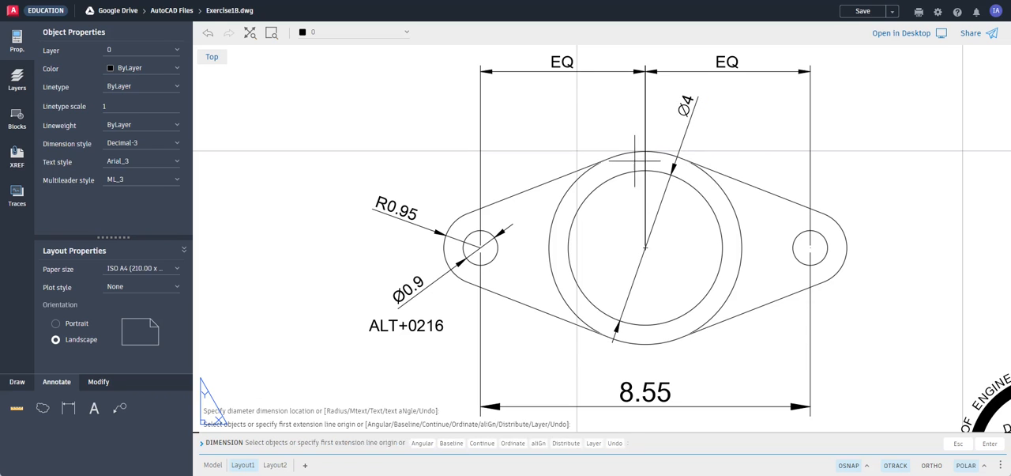
key("Return")
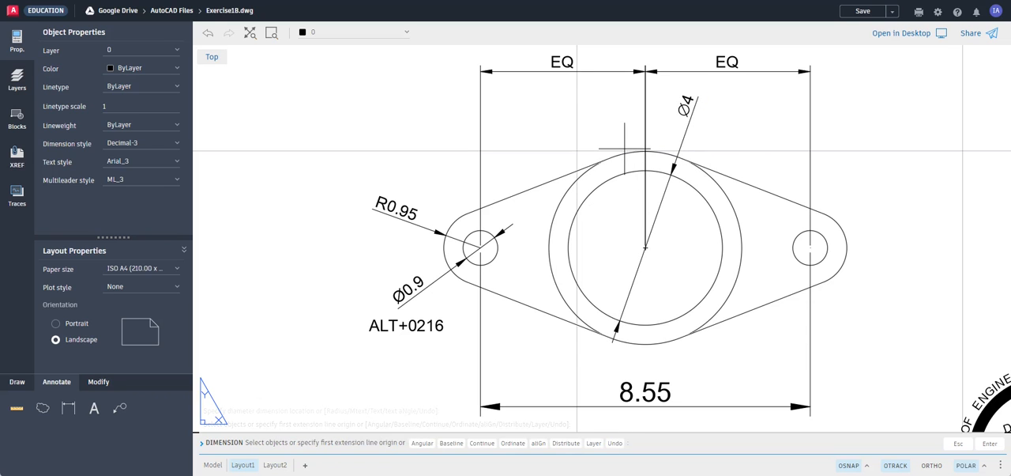
left_click(626, 154)
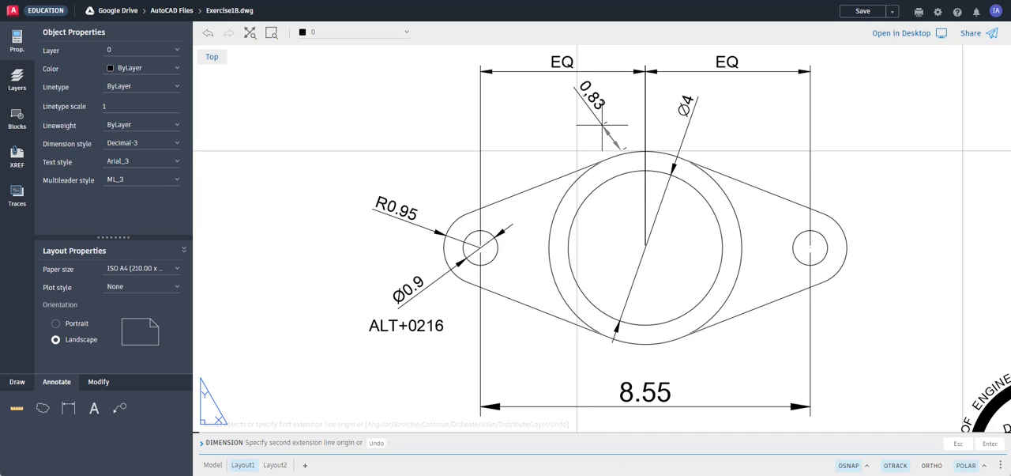
key("Escape")
key("Escape")
Add a diameter dimension to the outer large central circle, placing its text outside the flange to the upper right, and end the command
left_click(68, 407)
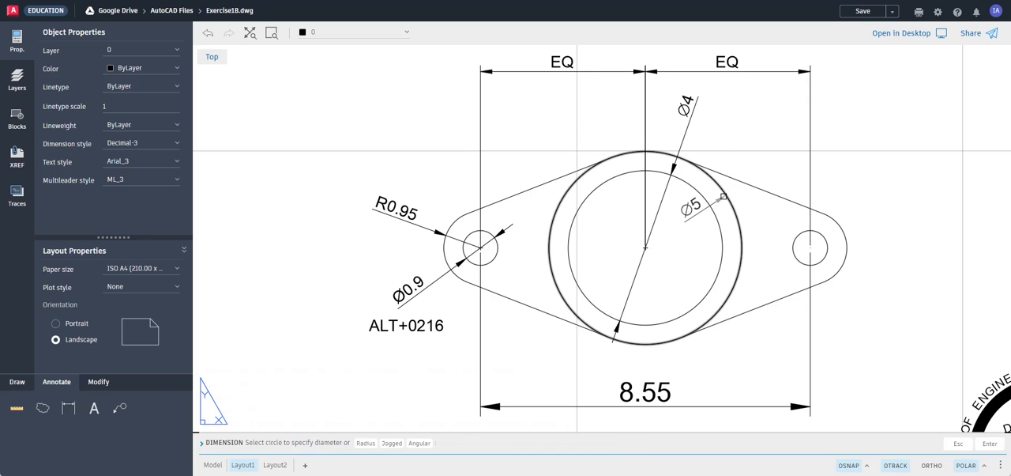
left_click(724, 196)
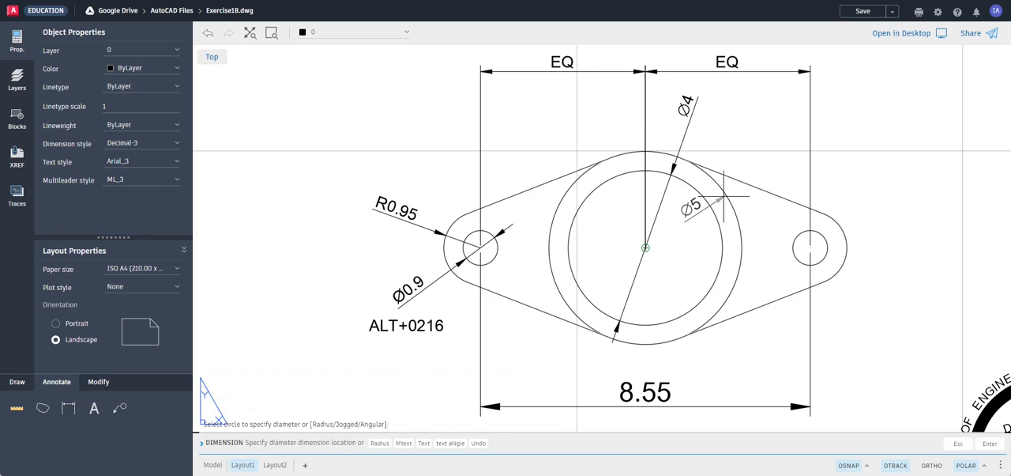
left_click(761, 149)
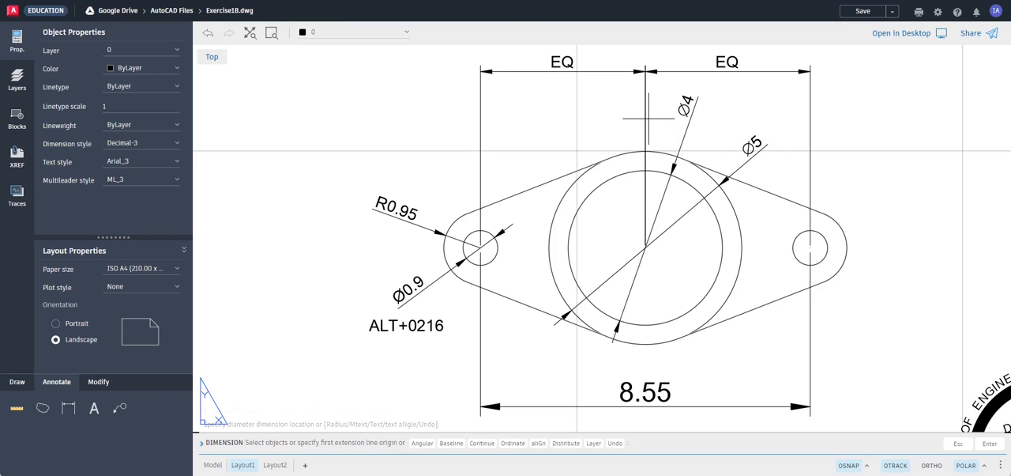
key("Escape")
key("Escape")
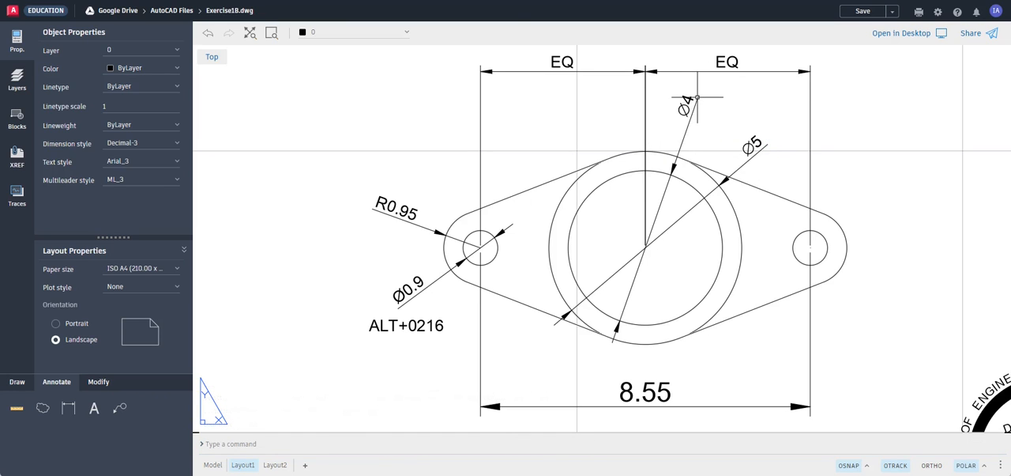
key("Escape")
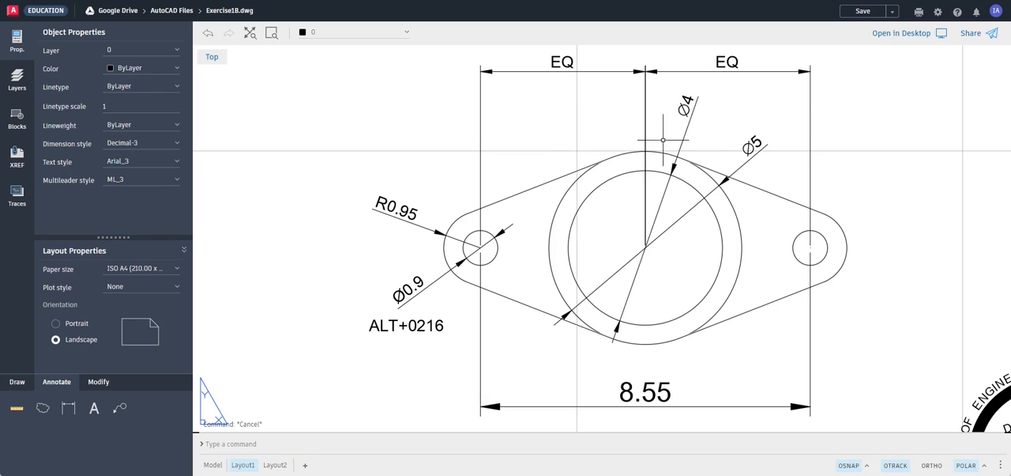
Override the text of the inner large circle's diameter dimension with Ø4.00 and deselect it
left_click(693, 105)
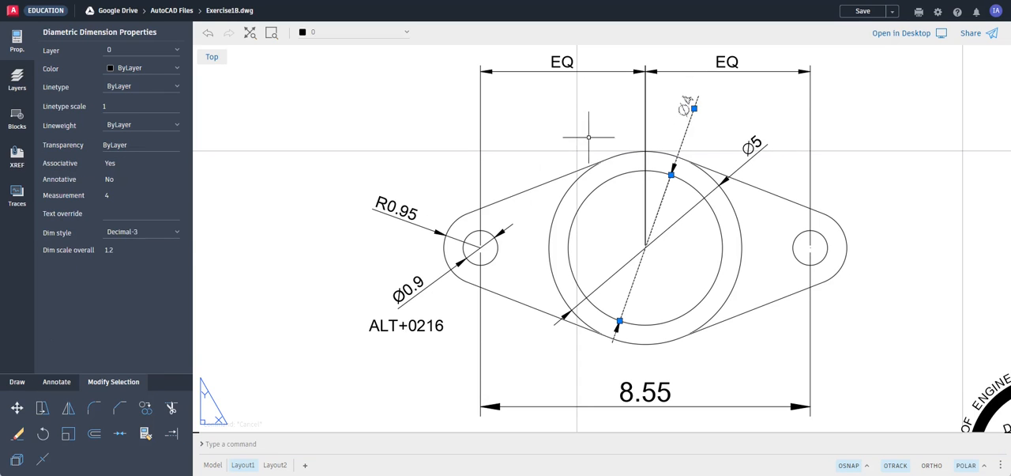
left_click(111, 212)
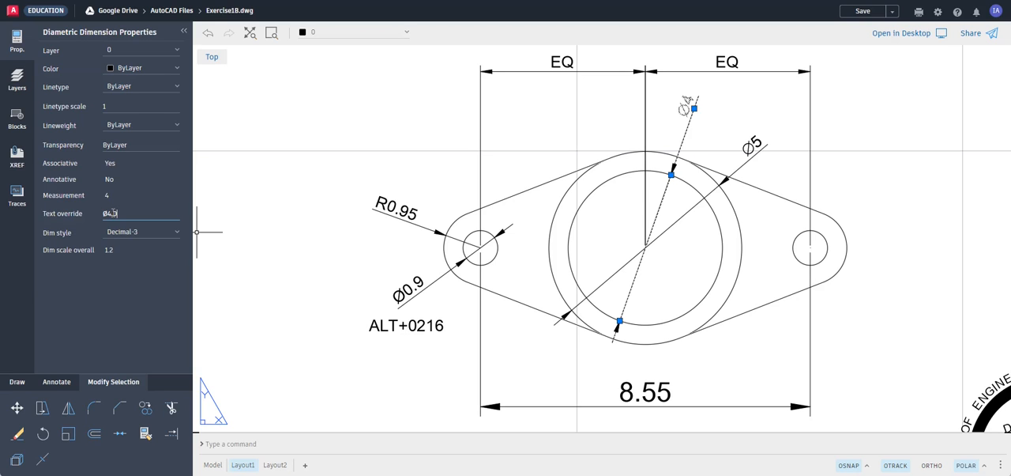
type(".00")
key("Return")
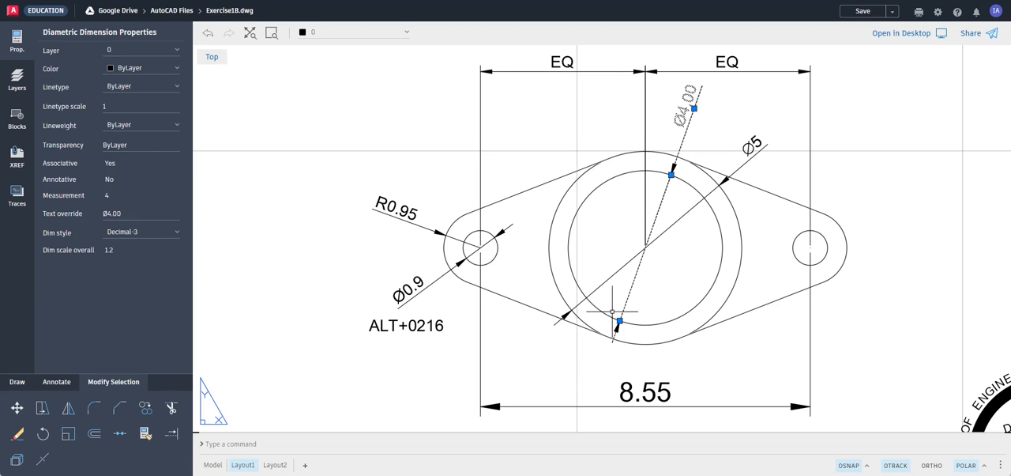
key("Escape")
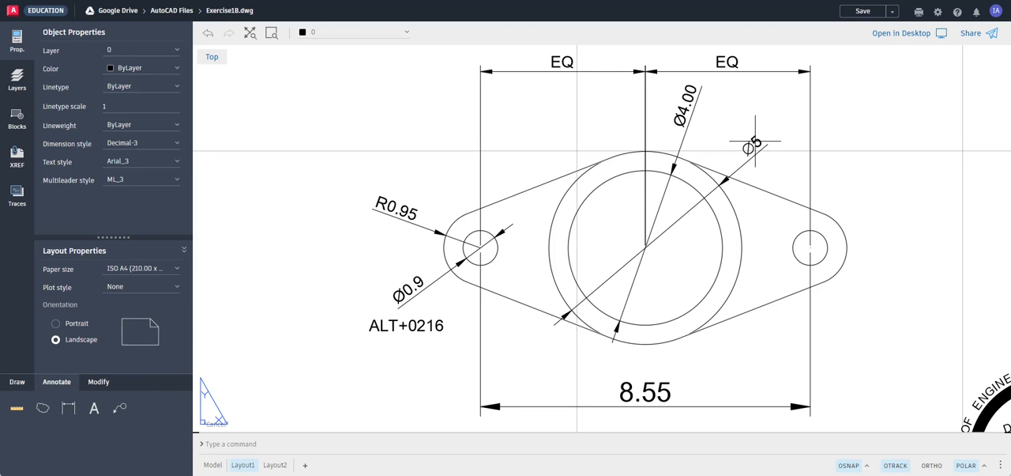
Override the text of the outer large circle's diameter dimension with Ø5.00 and deselect it
left_click(755, 141)
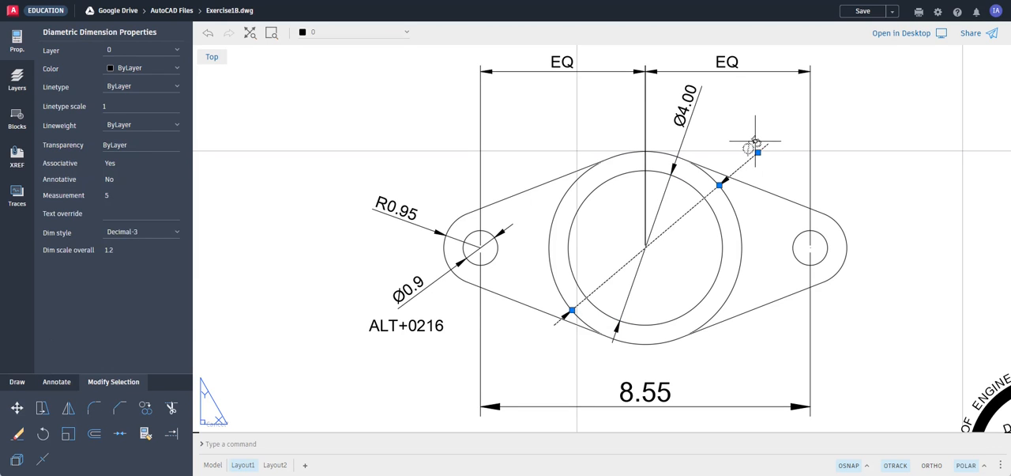
left_click(124, 213)
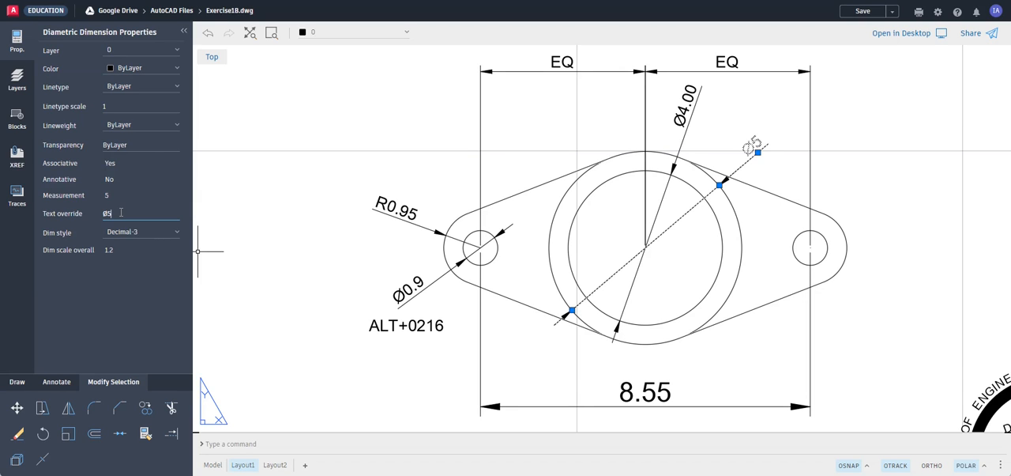
key("Return")
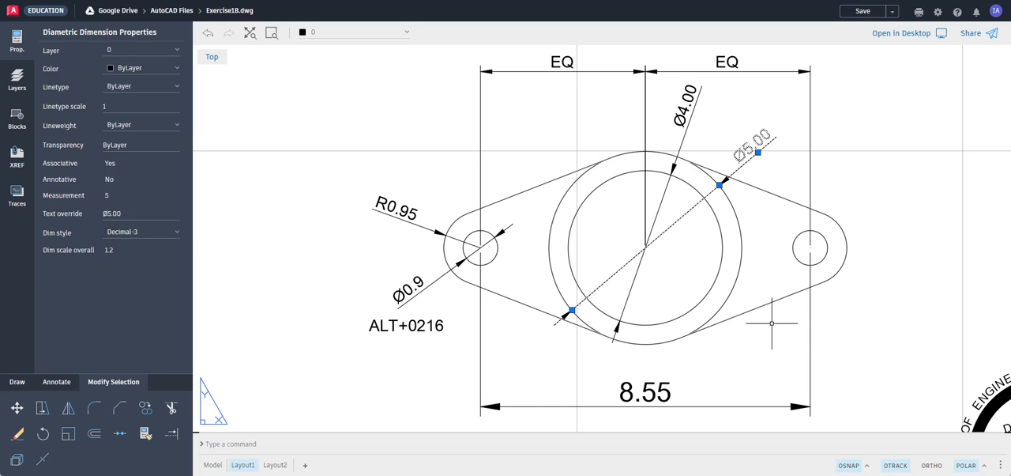
key("Escape")
Change the two EQ dimensions and the two large circles' diameter dimensions to the Decimal-5 dimension style
scroll(765, 274, "down", 2)
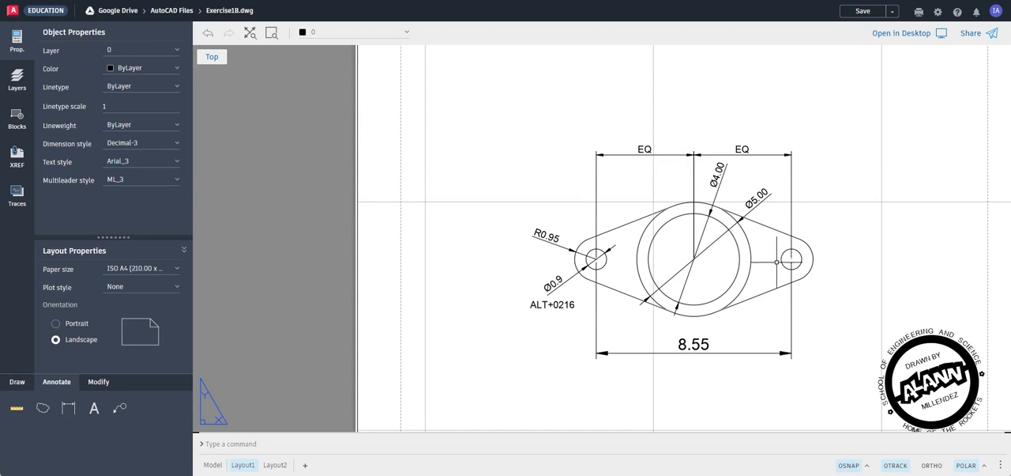
scroll(825, 250, "down", 1)
scroll(819, 255, "down", 1)
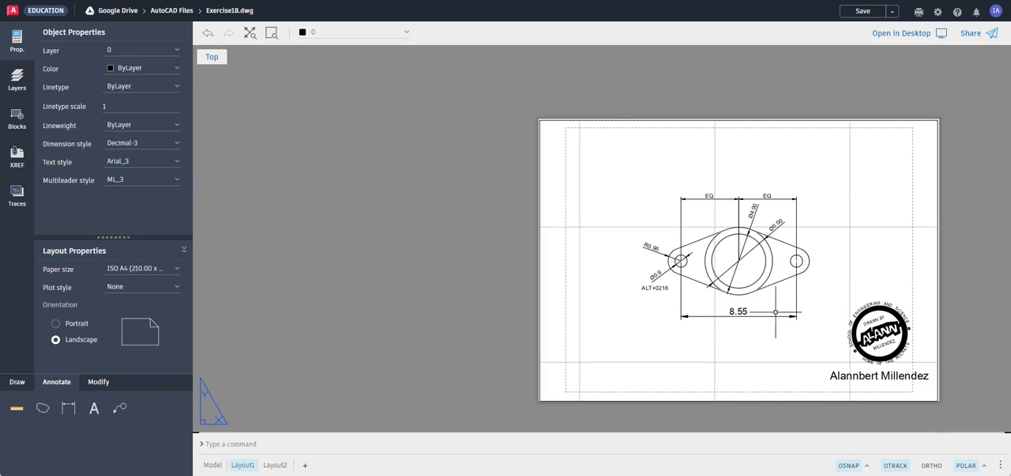
scroll(822, 293, "up", 1)
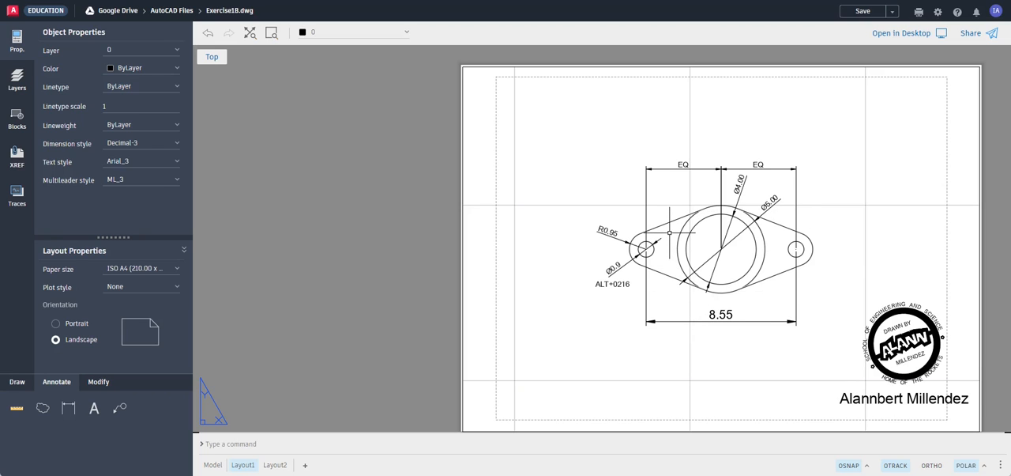
scroll(670, 232, "up", 1)
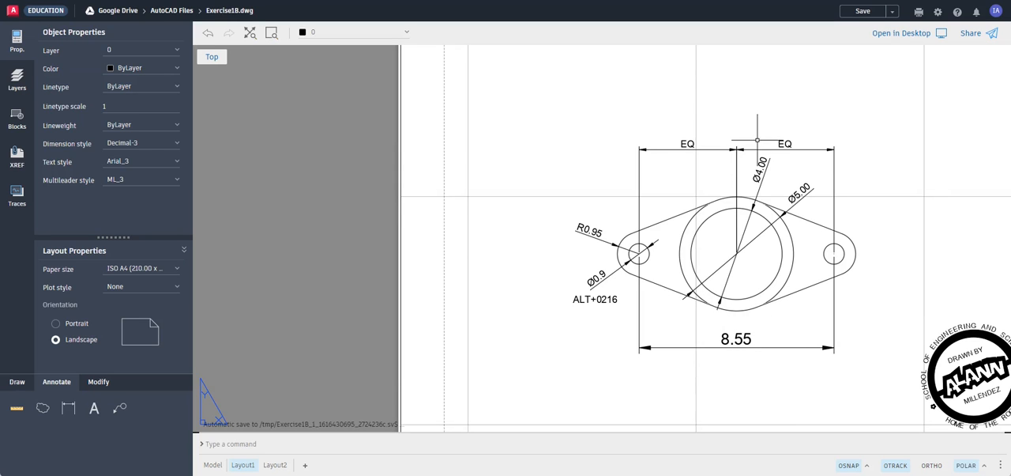
left_click(867, 114)
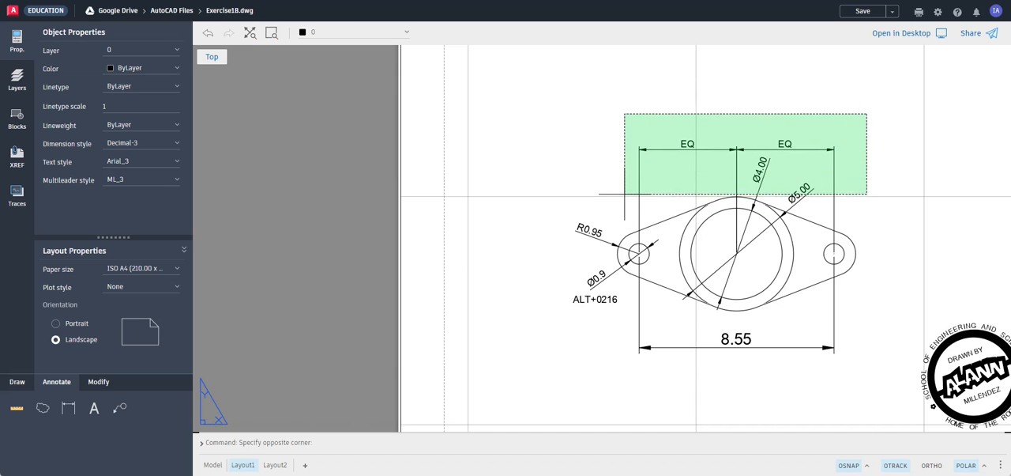
left_click(625, 192)
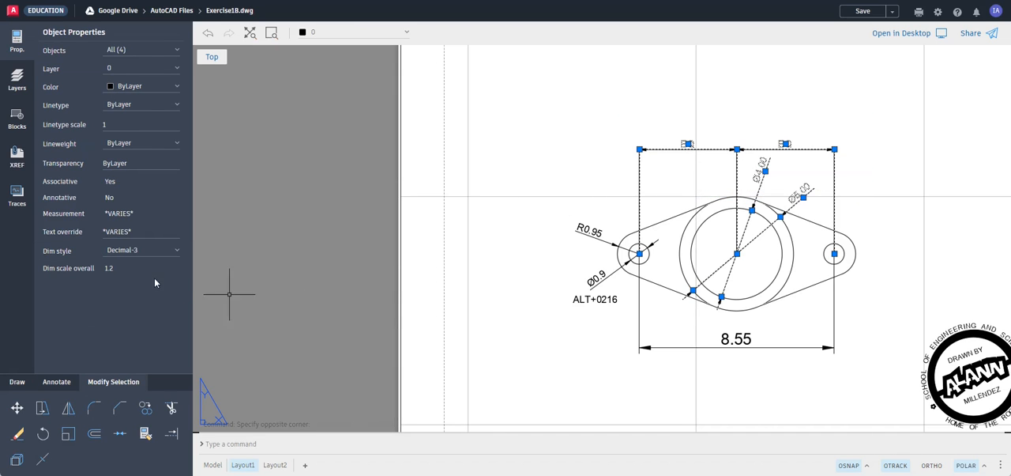
left_click(124, 254)
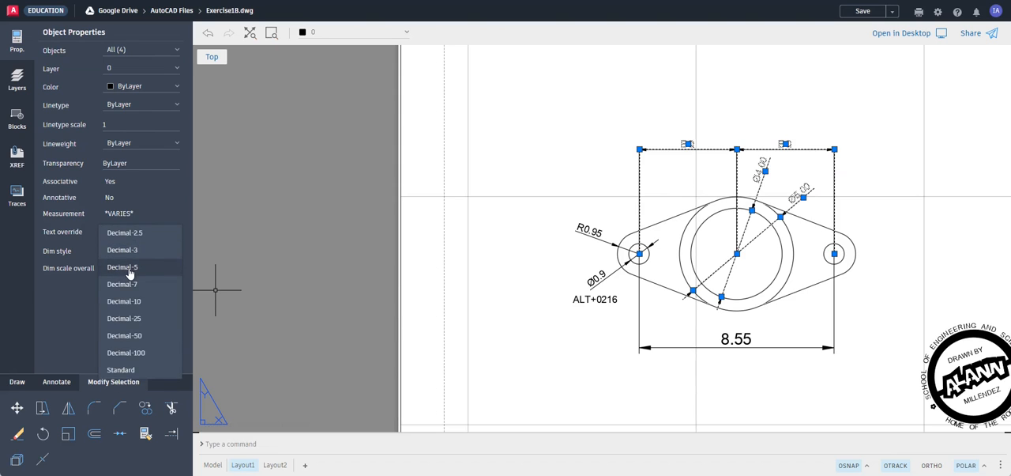
left_click(128, 268)
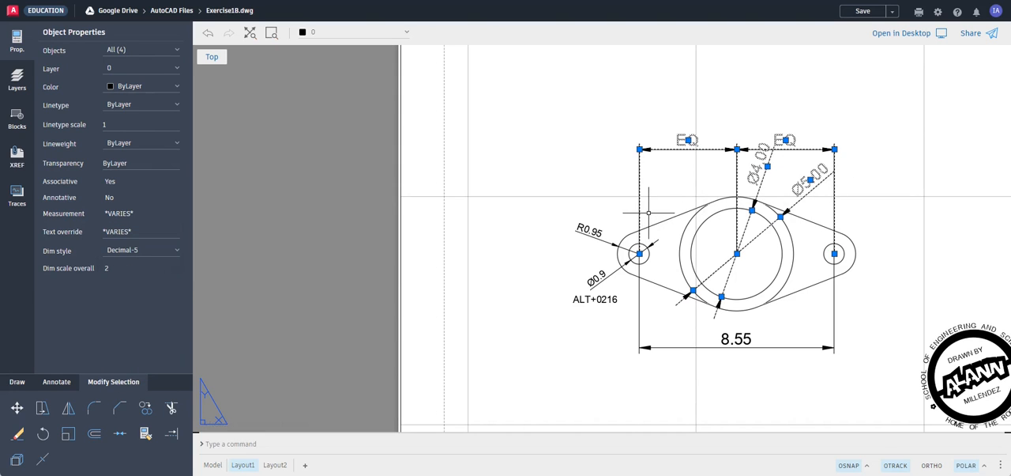
key("Escape")
Change the radius dimension and the small hole's diameter dimension at the flange's left end to the Decimal-5 style
left_click(611, 214)
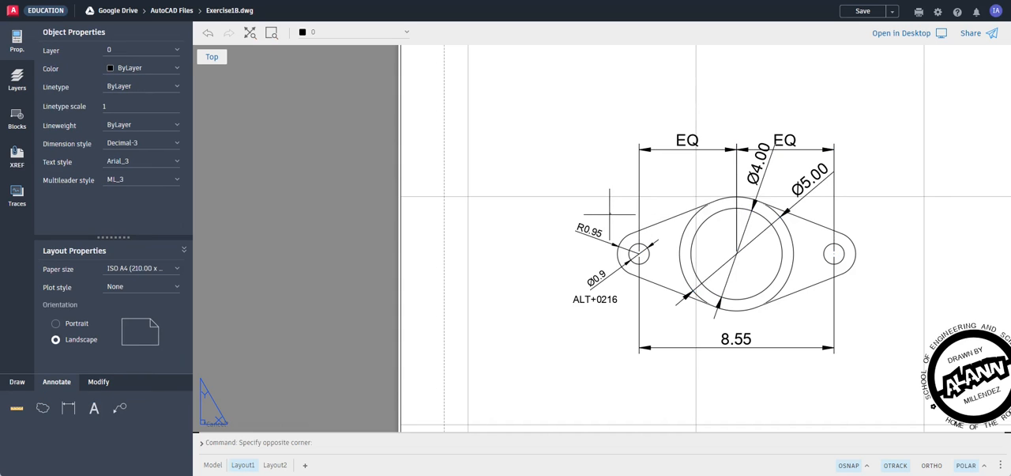
left_click(565, 288)
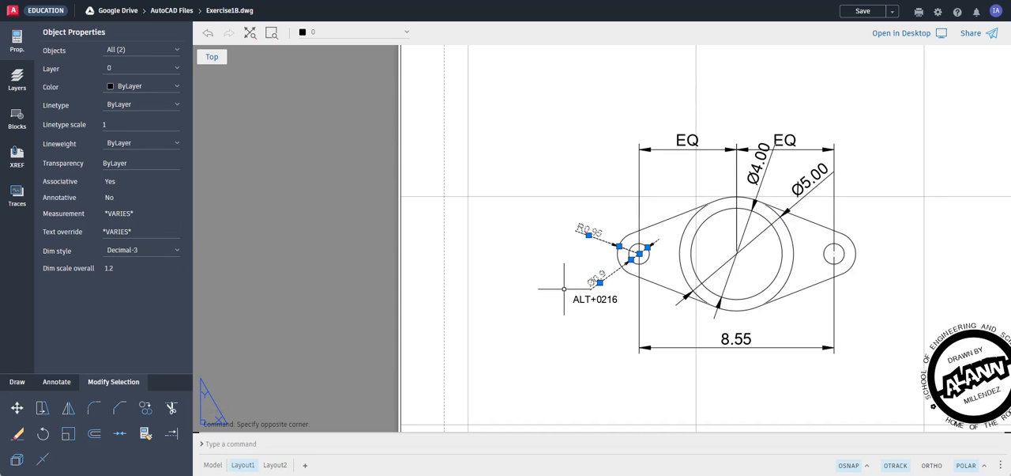
left_click(150, 253)
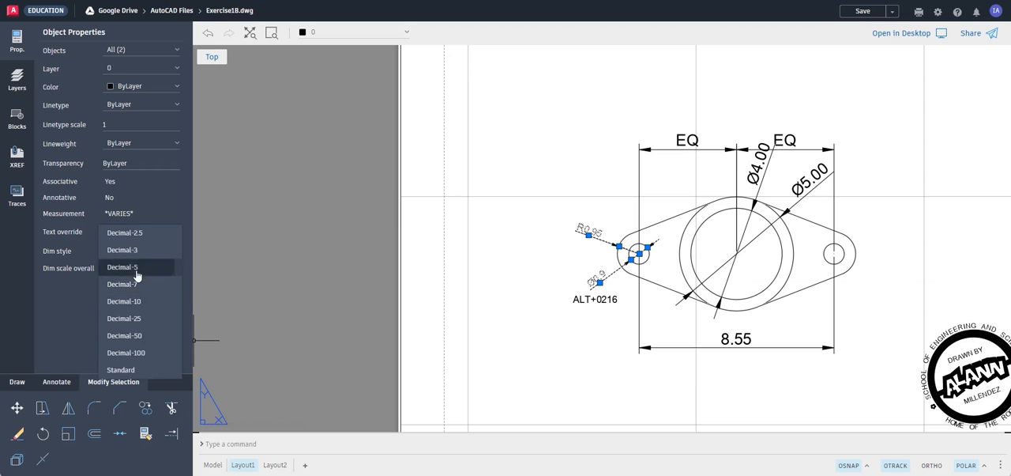
left_click(138, 268)
key("Escape")
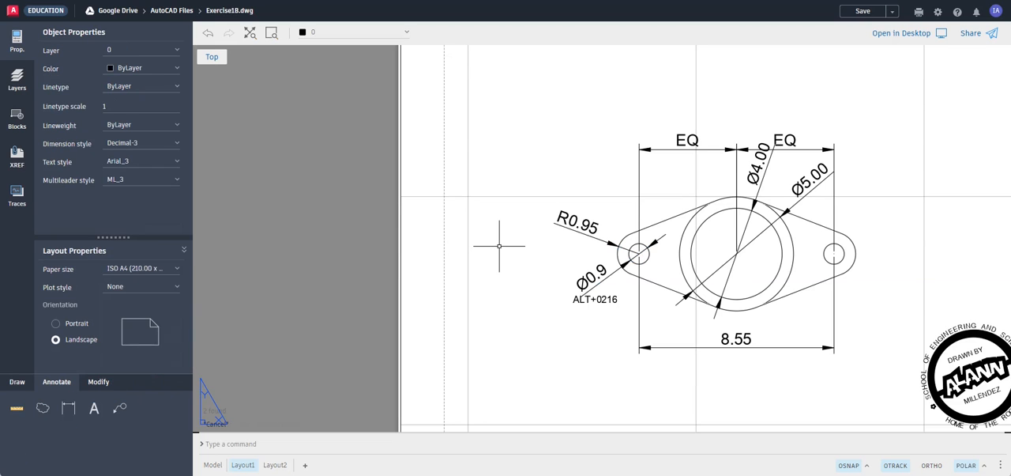
Move both EQ dimensions together straight up, clear of the Ø4.00 dimension text, and deselect them
left_click(749, 150)
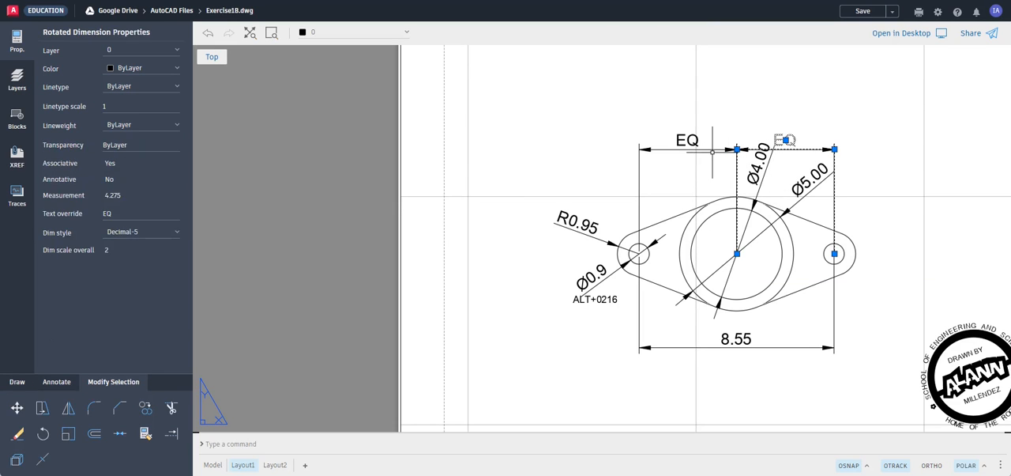
left_click(713, 149)
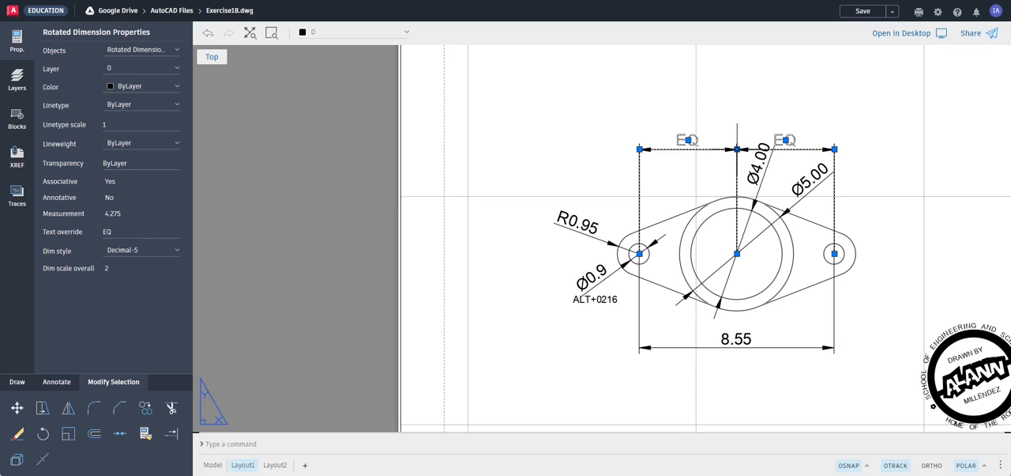
left_click(737, 149)
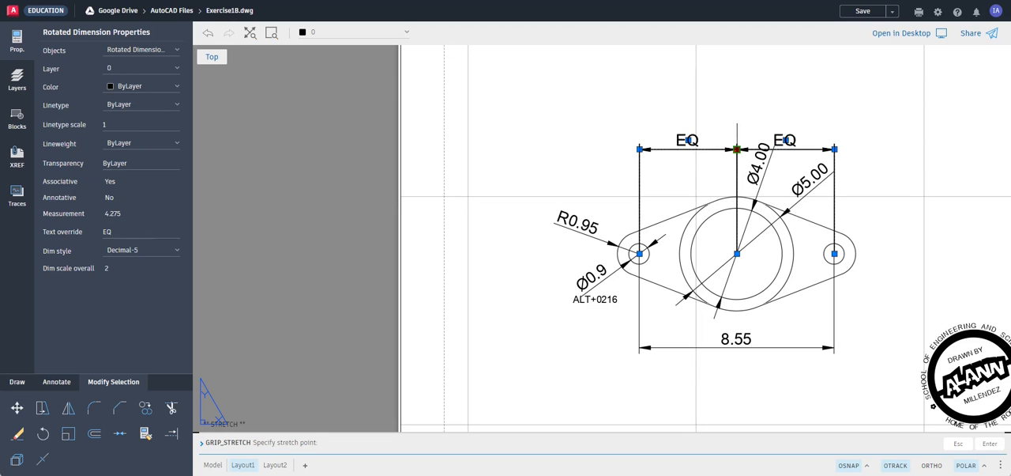
left_click(738, 109)
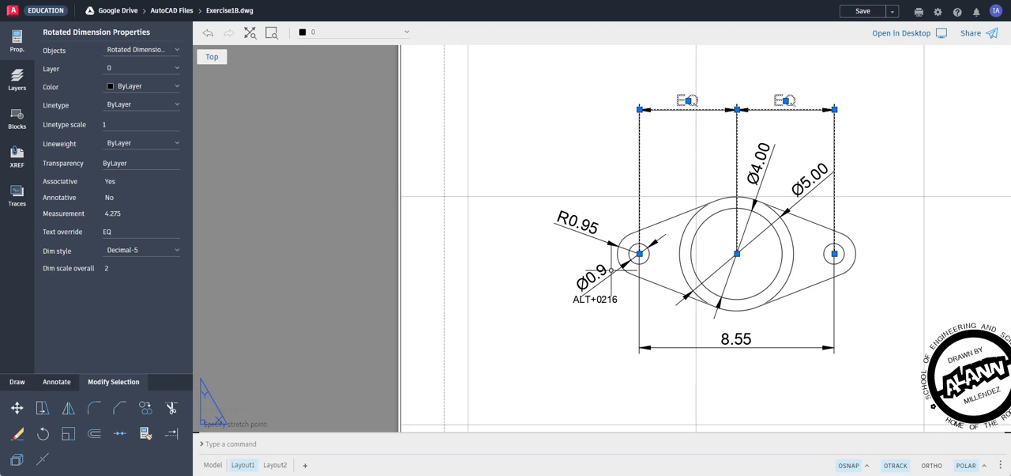
key("Escape")
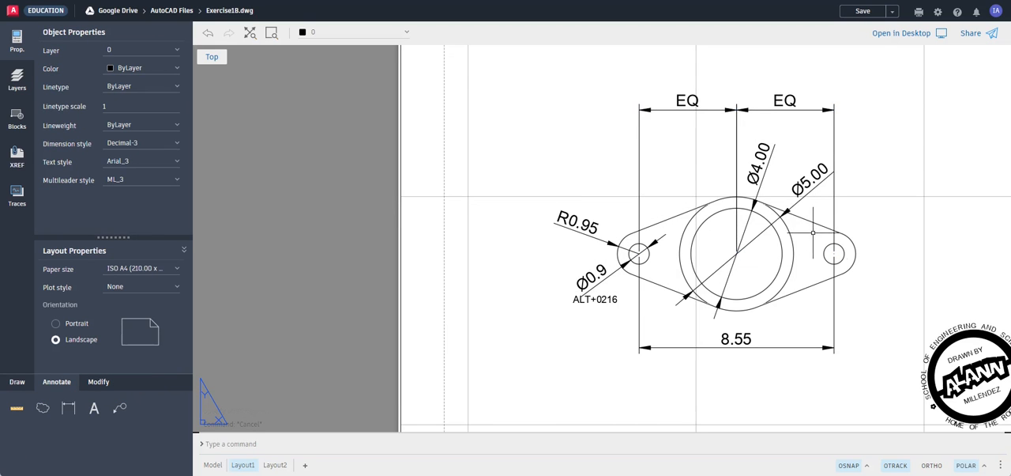
Save the drawing with the whole Layout1 sheet in view
scroll(761, 284, "down", 3)
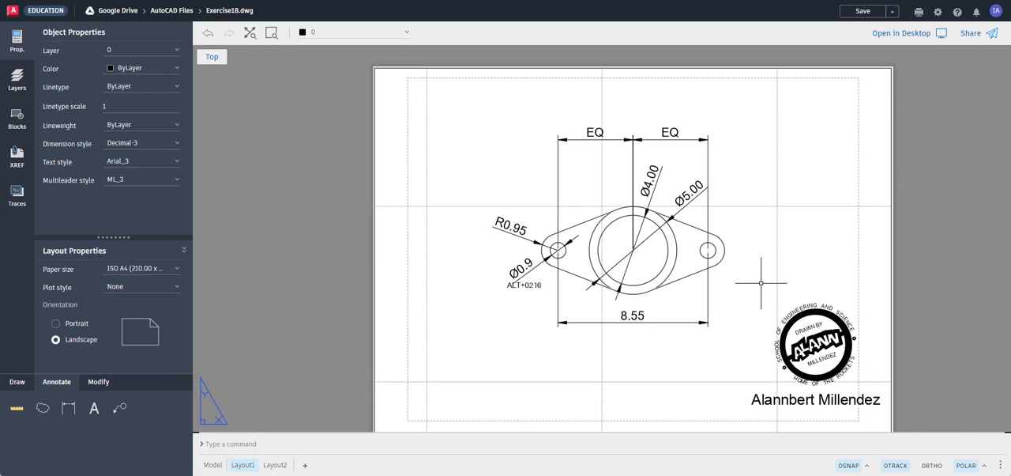
middle_click_drag(761, 282, 763, 262)
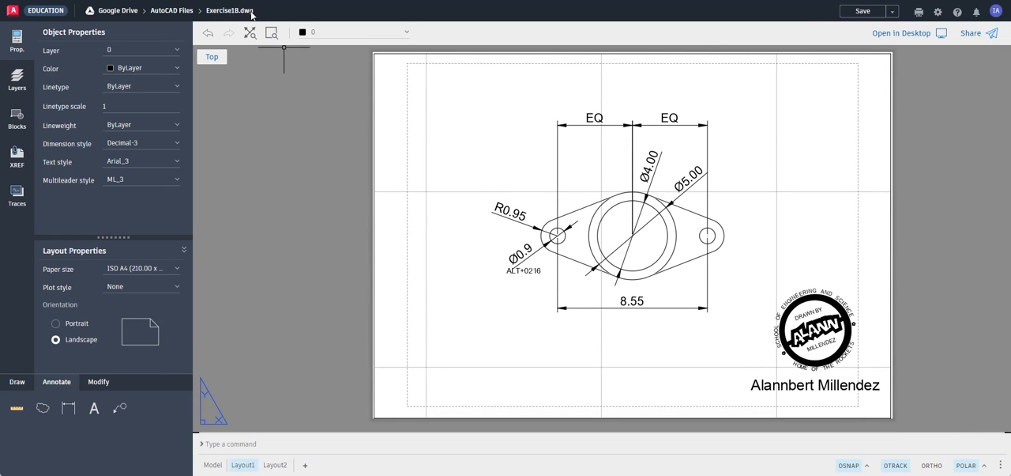
left_click(864, 12)
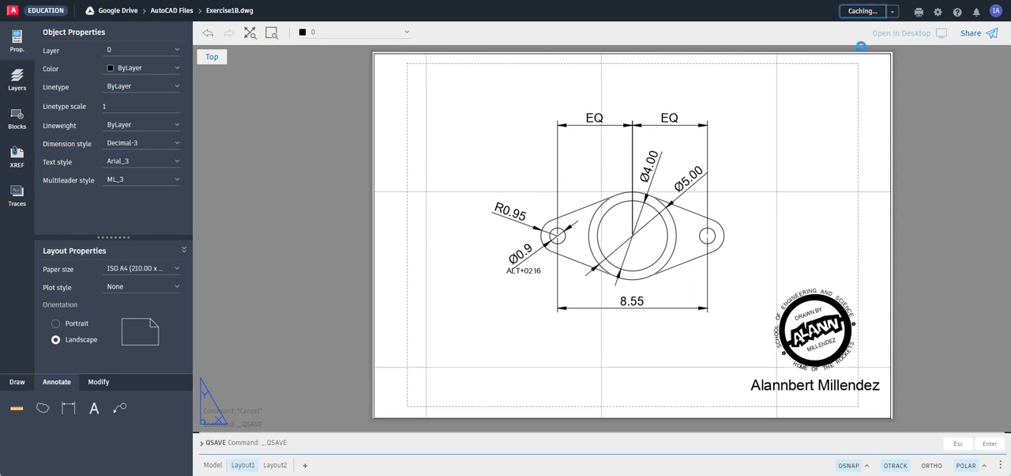